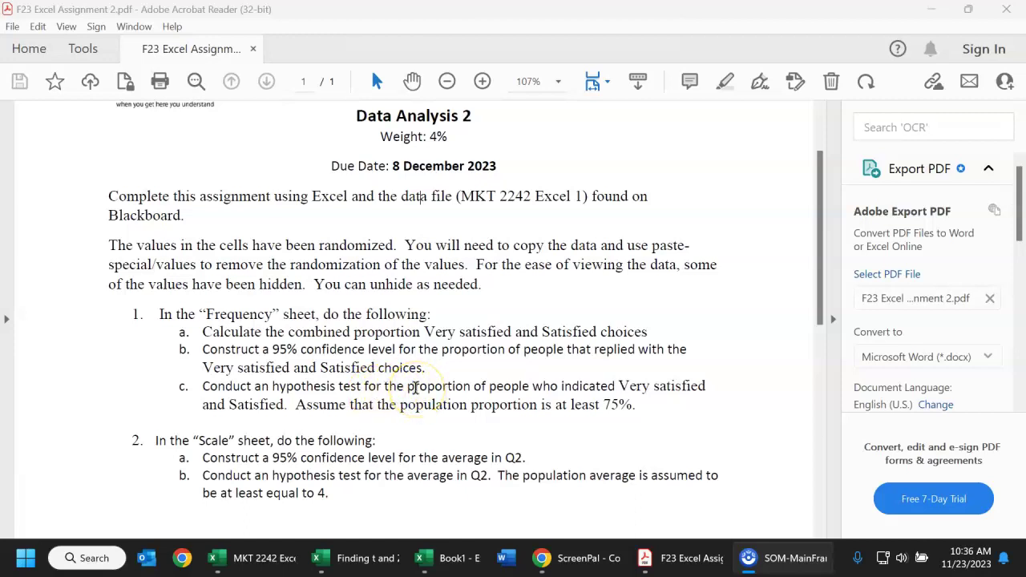
Switch from the assignment PDF to the MKT 2242 Excel 1 workbook and show its Frequency sheet.
scroll(416, 388, "down", 1)
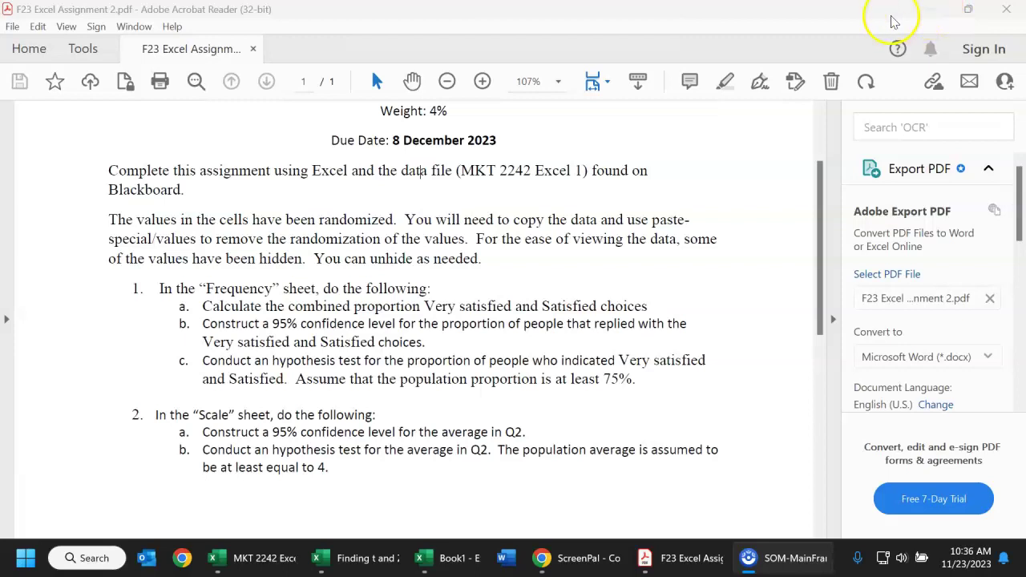
left_click_drag(893, 19, 0, 264)
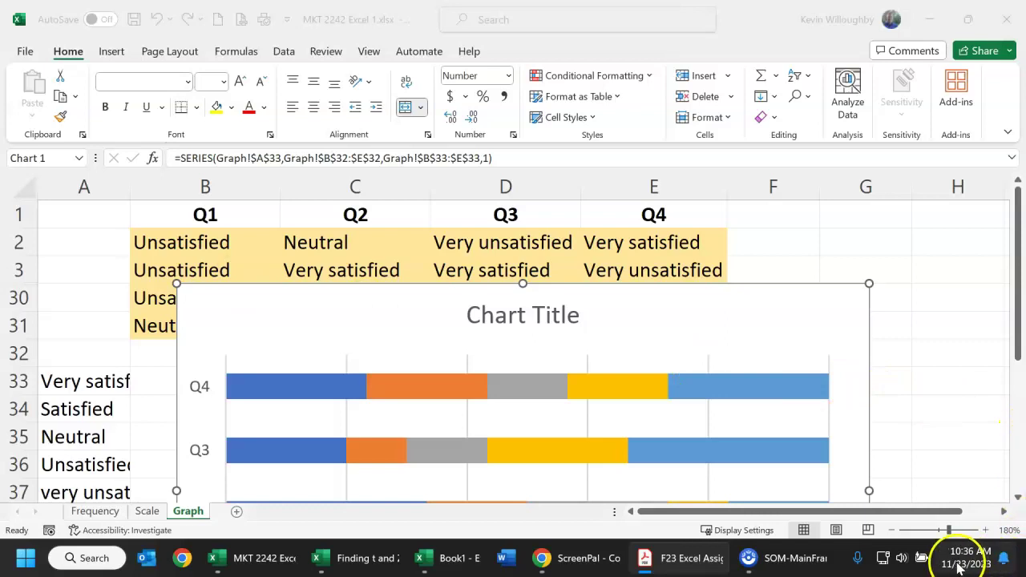
left_click(898, 529)
left_click(899, 529)
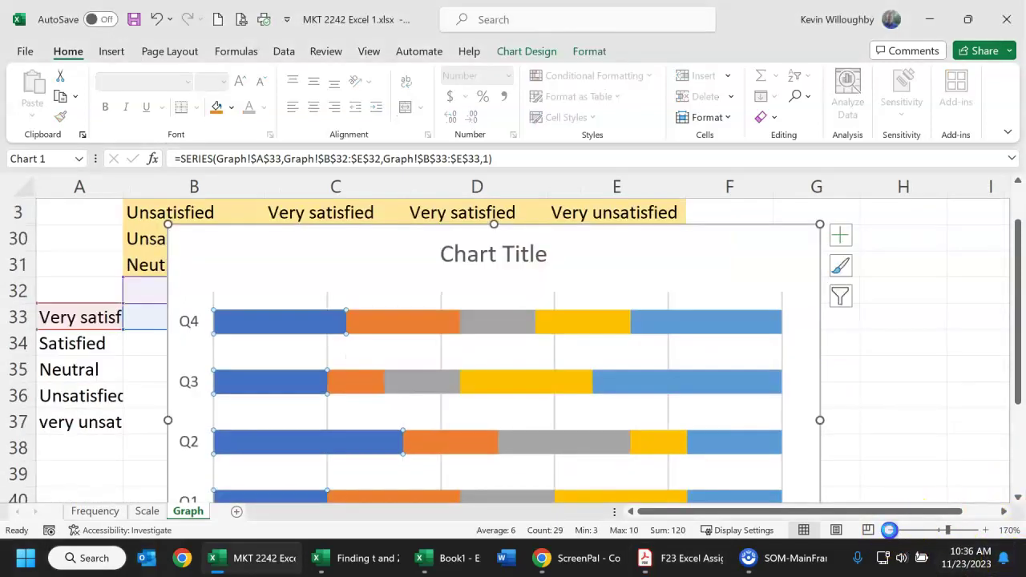
left_click(899, 530)
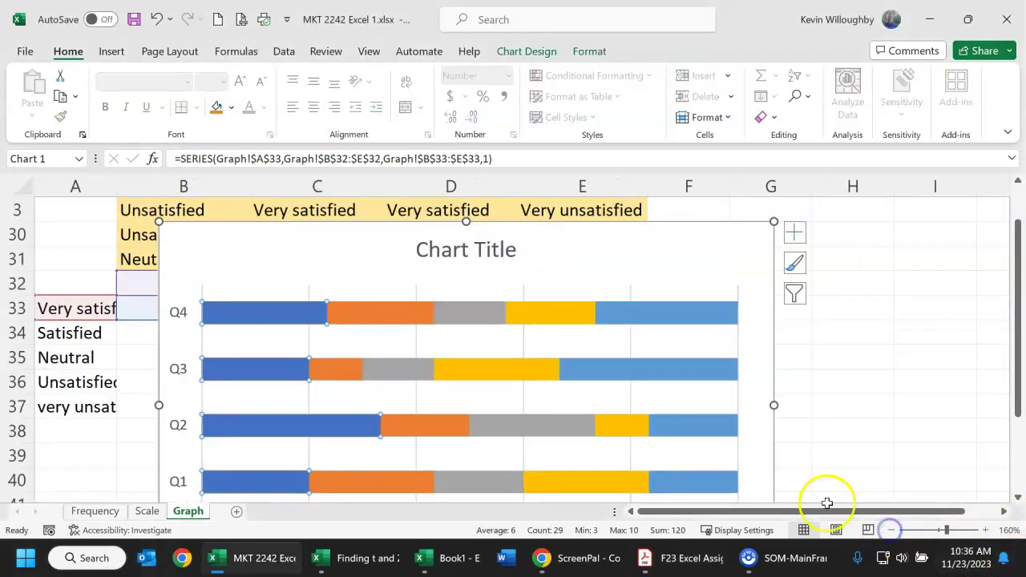
left_click(93, 510)
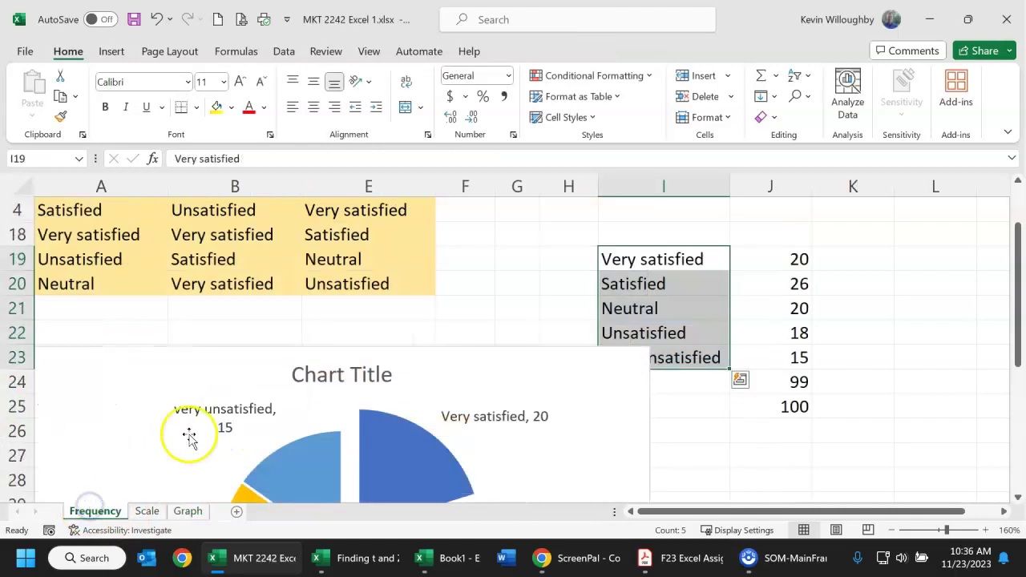
Delete the pie chart that covers the cells below the survey data on the Frequency sheet.
left_click(446, 357)
key("Delete")
left_click(455, 376)
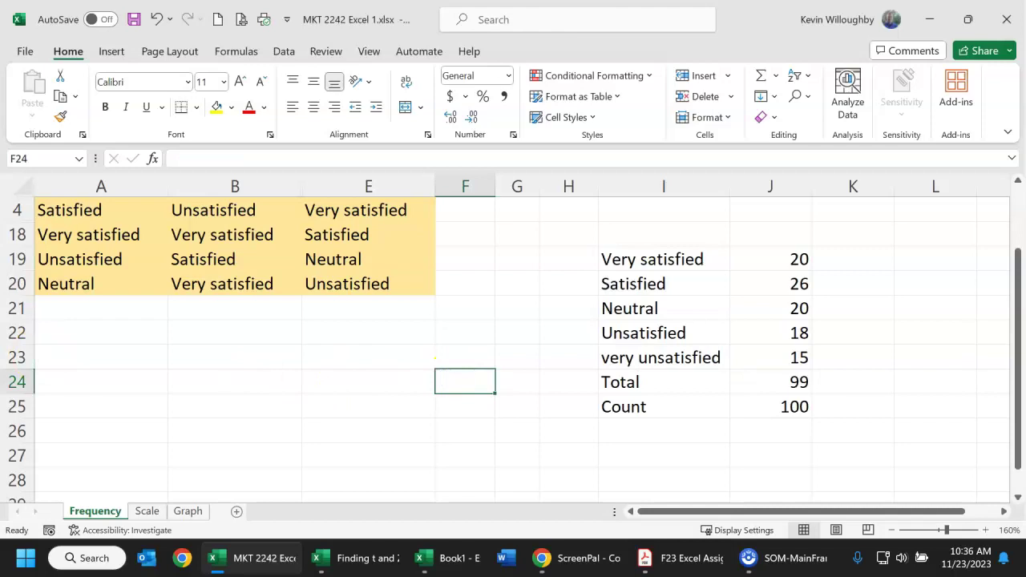
Highlight the Very satisfied and Satisfied counts in J19:J20 with the yellow fill colour.
left_click(875, 334)
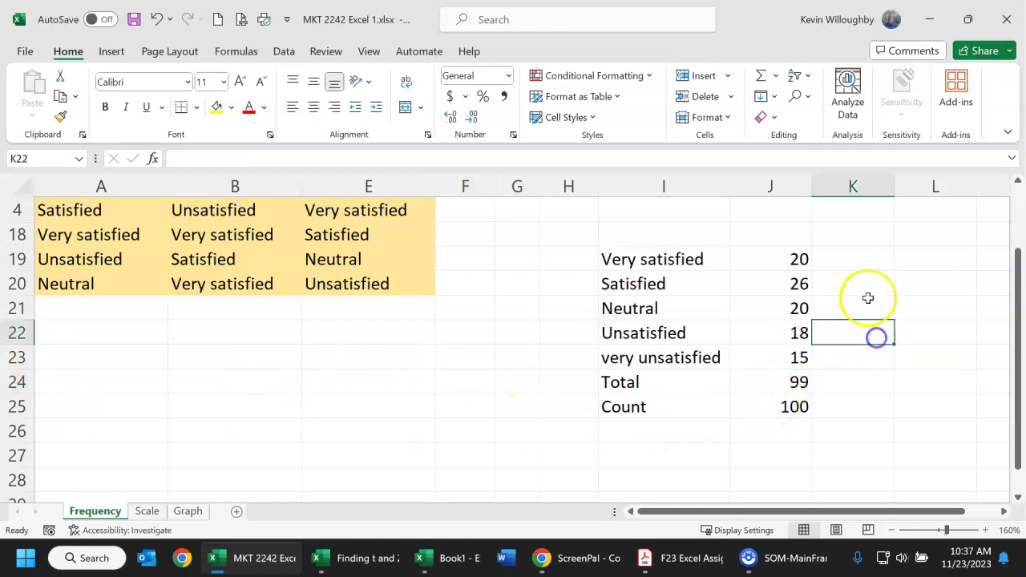
left_click_drag(802, 259, 788, 276)
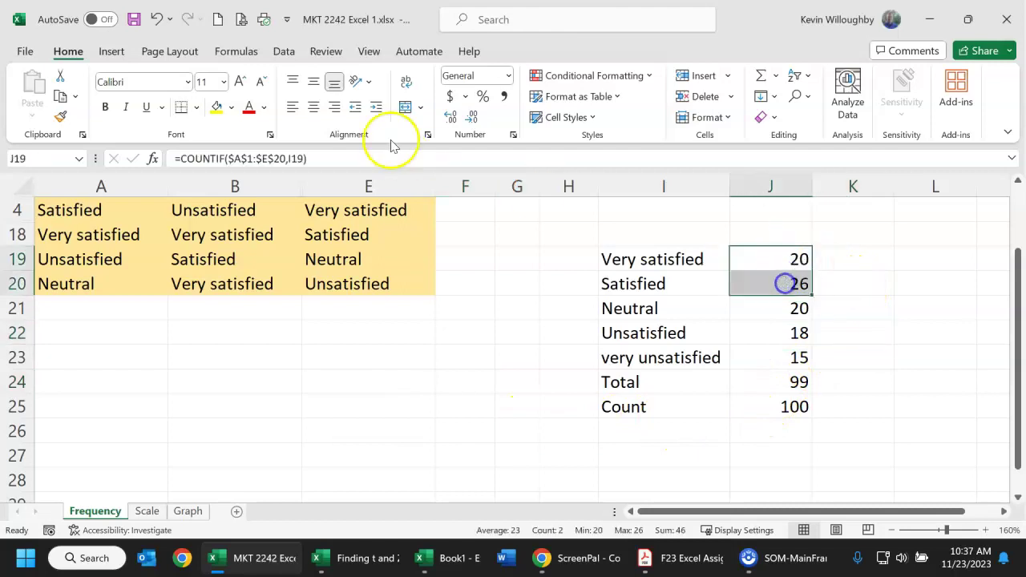
left_click(216, 104)
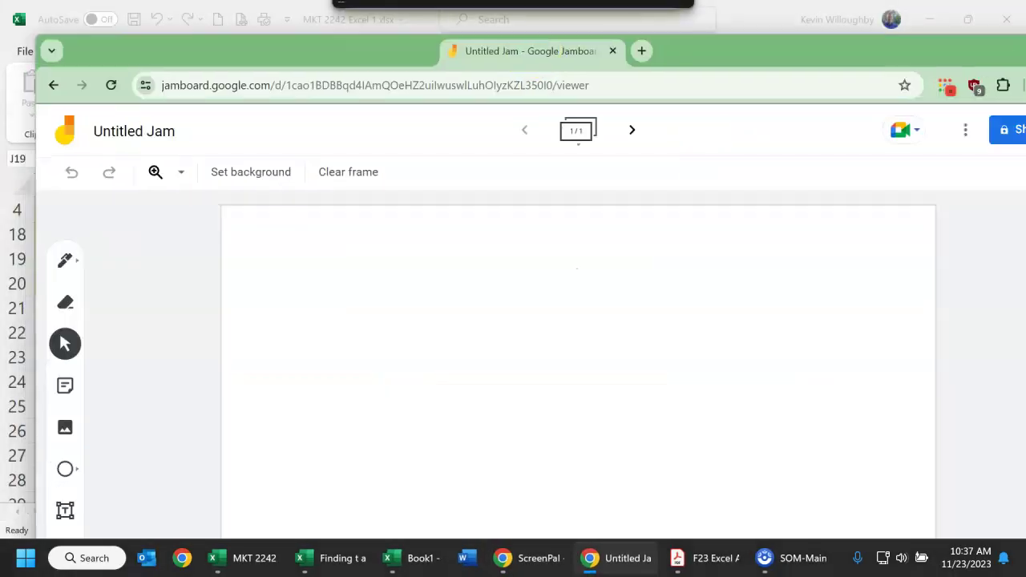
Maximize the Untitled Jam whiteboard window in Google Jamboard.
double_click(702, 50)
key("alt+a")
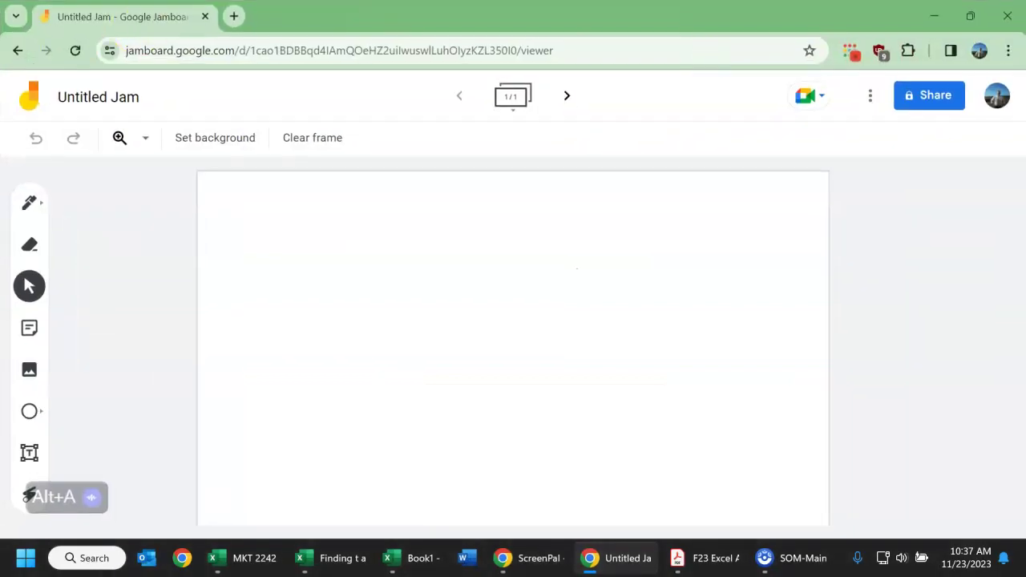
key("alt+Tab")
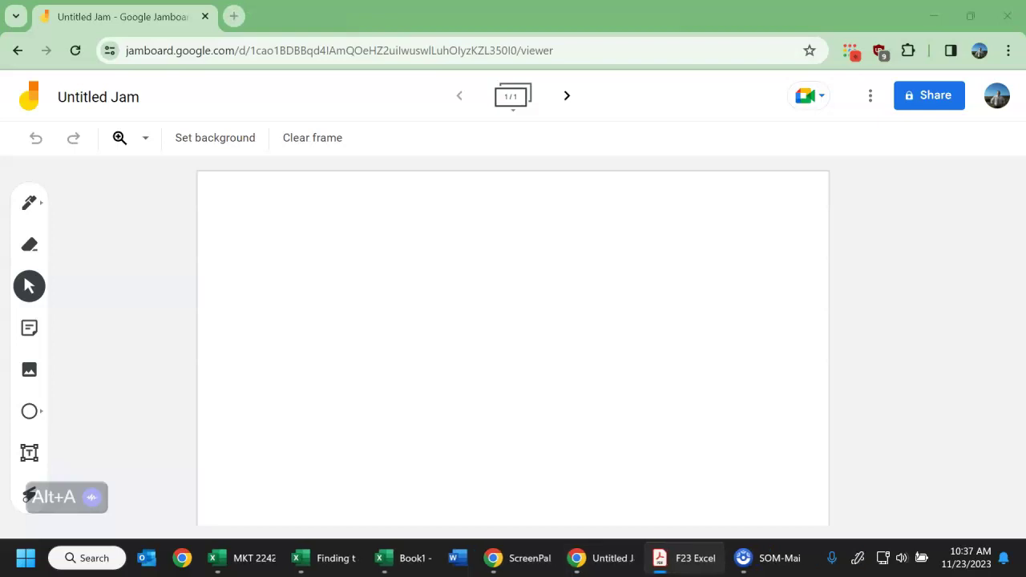
Handwrite "p̄ = 0.42" with the pen in the upper left of the blank frame.
left_click(28, 202)
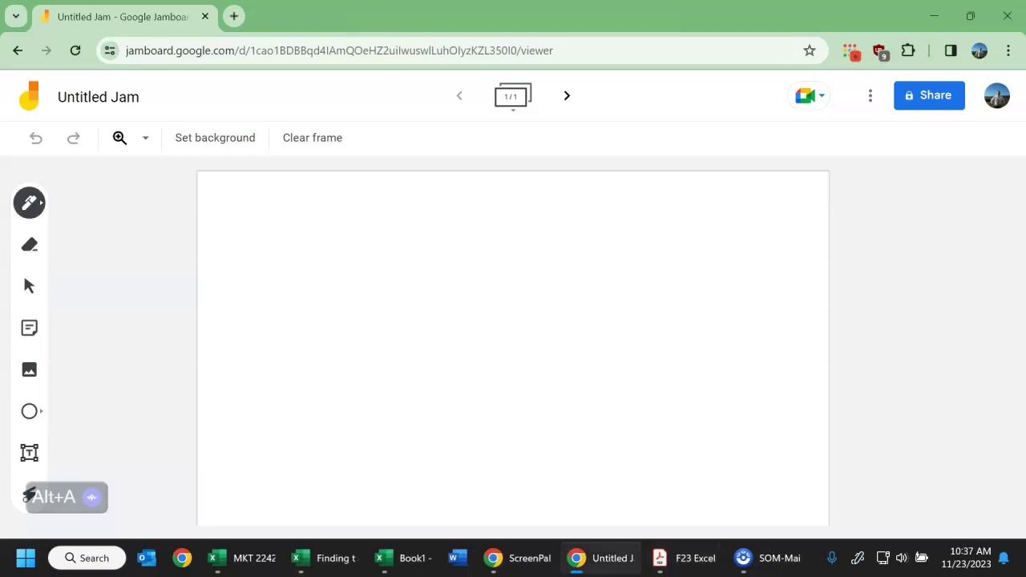
mouse_move(233, 207)
left_mouse_down()
mouse_move(232, 223)
mouse_move(262, 195)
mouse_move(280, 201)
left_mouse_up()
left_click_drag(262, 206, 280, 205)
left_click_drag(306, 200, 343, 212)
left_click(322, 205)
left_click_drag(353, 204, 371, 210)
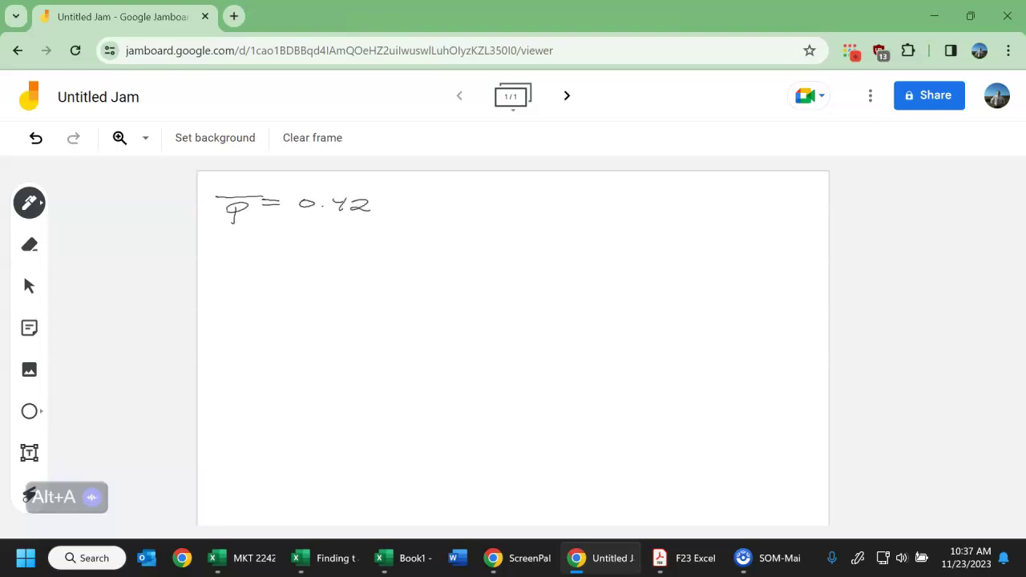
Write "n = 100" and "Zα = 1.96" on two lines below the sample proportion.
left_click_drag(223, 249, 238, 248)
left_click_drag(305, 238, 304, 246)
mouse_move(331, 239)
left_mouse_down()
mouse_move(320, 244)
mouse_move(332, 242)
left_mouse_up()
left_click_drag(350, 240, 361, 243)
mouse_move(211, 273)
left_mouse_down()
mouse_move(225, 287)
mouse_move(379, 283)
left_mouse_up()
left_click(337, 283)
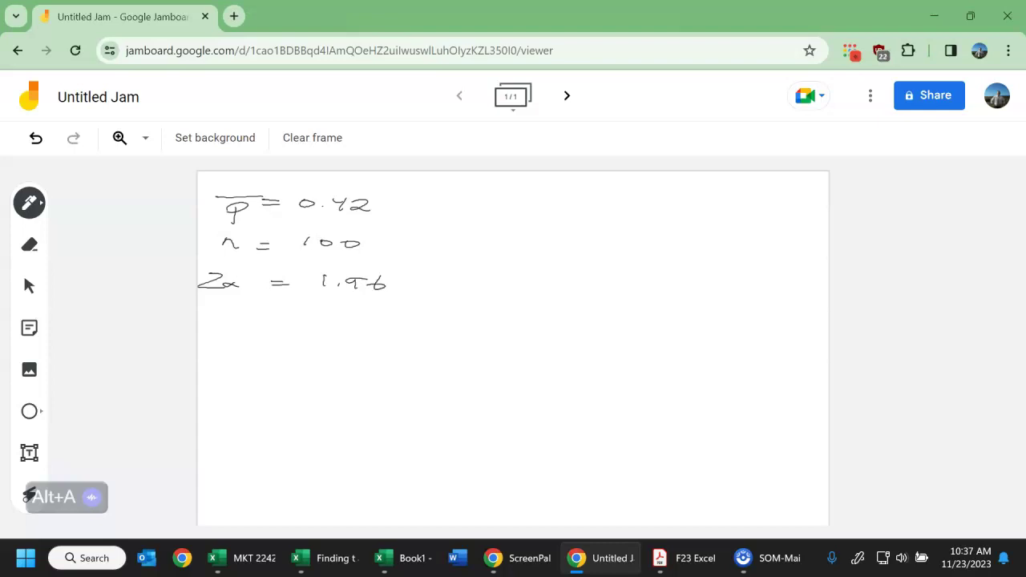
Write the confidence interval formula p̄ ± Z√(p̄(1−p̄)/n) to the right of the given values.
left_click_drag(469, 250, 470, 269)
mouse_move(464, 251)
left_mouse_down()
mouse_move(481, 257)
mouse_move(494, 241)
mouse_move(507, 252)
left_mouse_up()
mouse_move(498, 247)
left_mouse_down()
mouse_move(517, 254)
mouse_move(549, 236)
mouse_move(553, 255)
mouse_move(720, 224)
left_mouse_up()
mouse_move(593, 239)
left_mouse_down()
mouse_move(594, 253)
mouse_move(614, 239)
mouse_move(633, 249)
left_mouse_up()
mouse_move(646, 238)
left_mouse_down()
mouse_move(649, 247)
mouse_move(698, 247)
left_mouse_up()
left_click_drag(592, 248, 716, 248)
left_click_drag(630, 265, 648, 263)
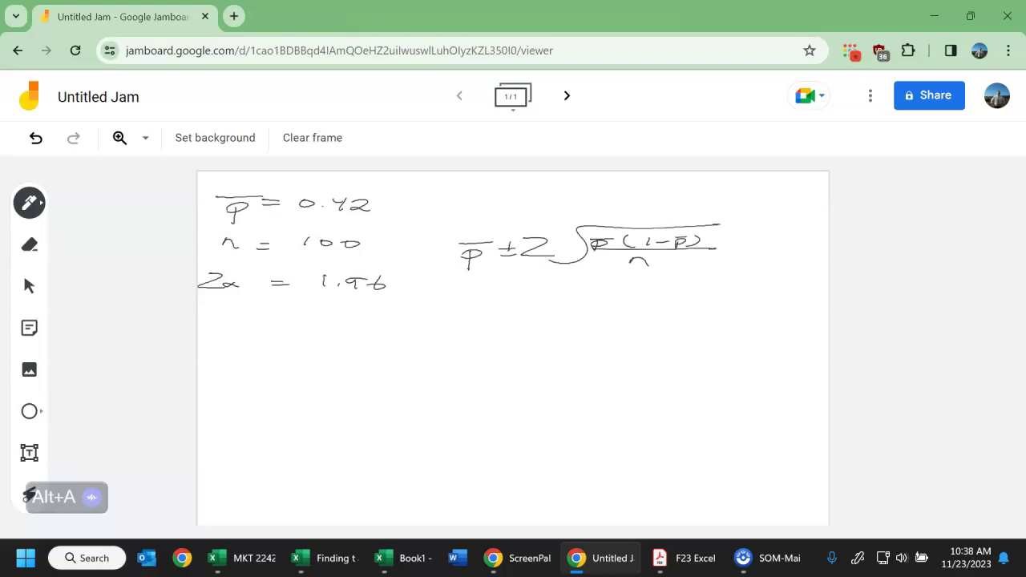
Write the formula with its numbers substituted, 0.42 ± 1.96√(0.42(0.58)/100), on the line below.
mouse_move(447, 303)
left_mouse_down()
mouse_move(443, 313)
mouse_move(454, 303)
mouse_move(495, 308)
left_mouse_up()
mouse_move(494, 303)
left_mouse_down()
mouse_move(498, 316)
mouse_move(548, 303)
left_mouse_up()
left_click_drag(532, 311, 592, 313)
mouse_move(613, 305)
left_mouse_down()
mouse_move(609, 314)
mouse_move(667, 297)
mouse_move(799, 295)
left_mouse_up()
mouse_move(687, 306)
left_mouse_down()
mouse_move(678, 314)
mouse_move(695, 315)
left_mouse_up()
left_click_drag(705, 307, 713, 312)
mouse_move(714, 305)
left_mouse_down()
mouse_move(713, 316)
mouse_move(759, 308)
mouse_move(822, 326)
left_mouse_up()
left_click_drag(673, 329, 828, 327)
left_click_drag(710, 334, 742, 341)
Work out the margin of error and write "0.42 ± 0.097" below the substituted formula.
mouse_move(439, 370)
left_mouse_down()
mouse_move(494, 382)
mouse_move(490, 390)
left_mouse_up()
left_click_drag(503, 377, 521, 391)
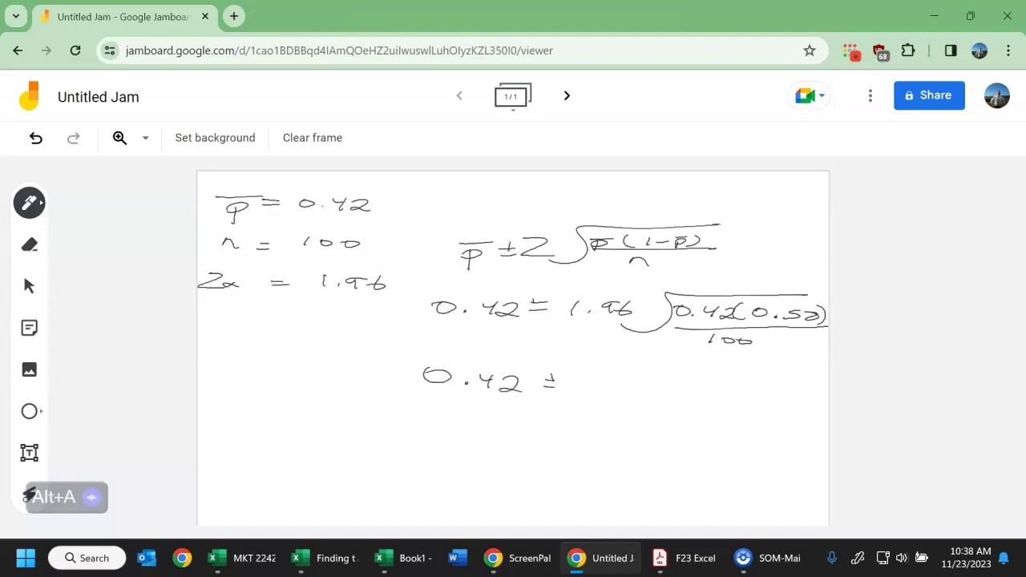
left_click(405, 558)
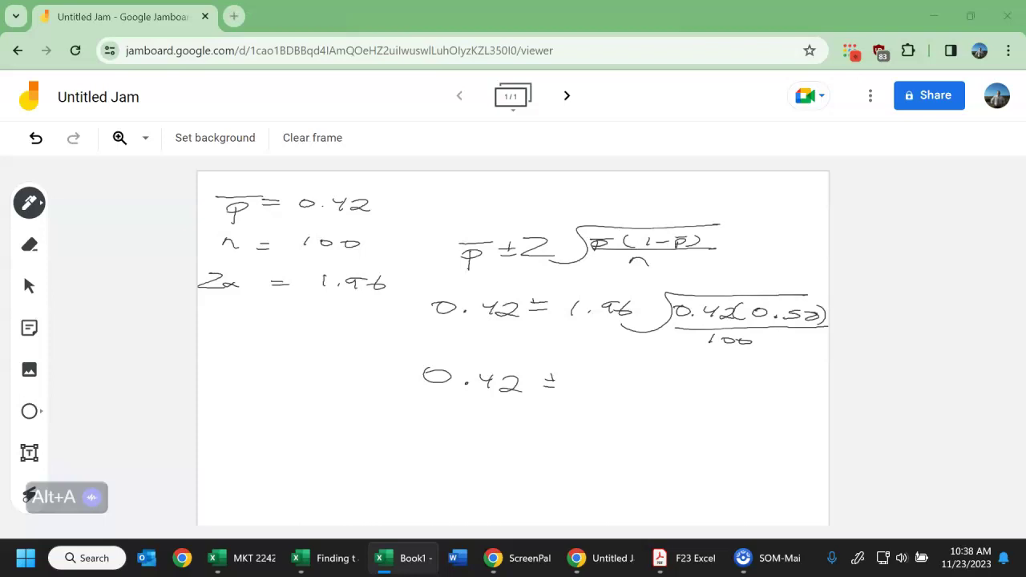
mouse_move(602, 370)
left_mouse_down()
mouse_move(590, 385)
mouse_move(616, 374)
mouse_move(680, 379)
mouse_move(693, 390)
mouse_move(732, 382)
left_mouse_up()
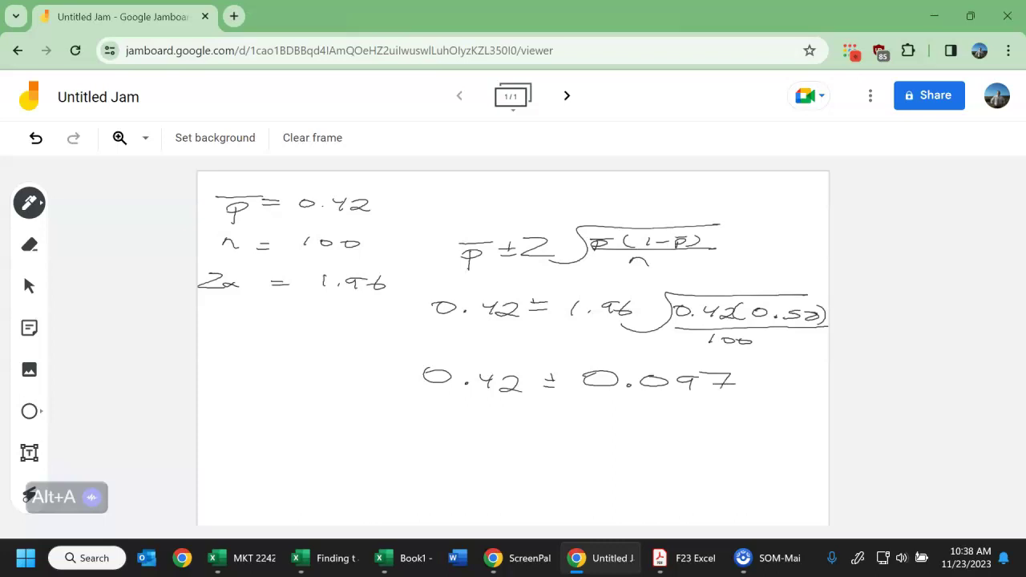
Write the interval as percentages, "42% ± 10%", on the last line of the calculation.
left_click_drag(423, 425, 446, 435)
mouse_move(437, 425)
left_mouse_down()
mouse_move(440, 442)
mouse_move(482, 449)
left_mouse_up()
left_click_drag(494, 445, 496, 447)
left_click_drag(566, 432, 563, 442)
left_click_drag(554, 438, 616, 446)
mouse_move(641, 437)
left_mouse_down()
mouse_move(630, 442)
mouse_move(674, 451)
left_mouse_up()
left_click(674, 438)
left_click_drag(694, 447, 696, 450)
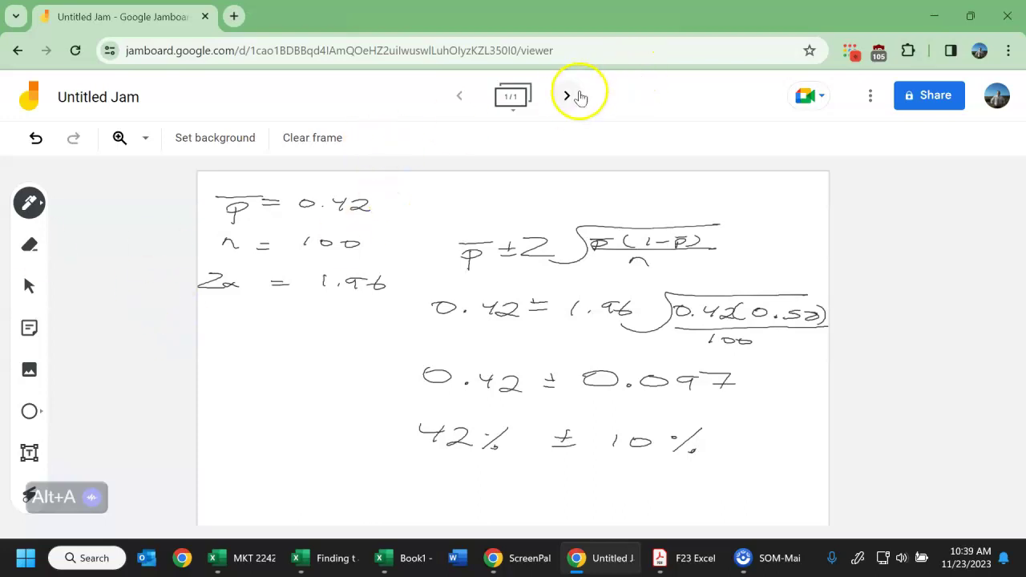
Add a second frame and write the null hypothesis "H0: P ≥ 0.75" in its upper left.
left_click(568, 97)
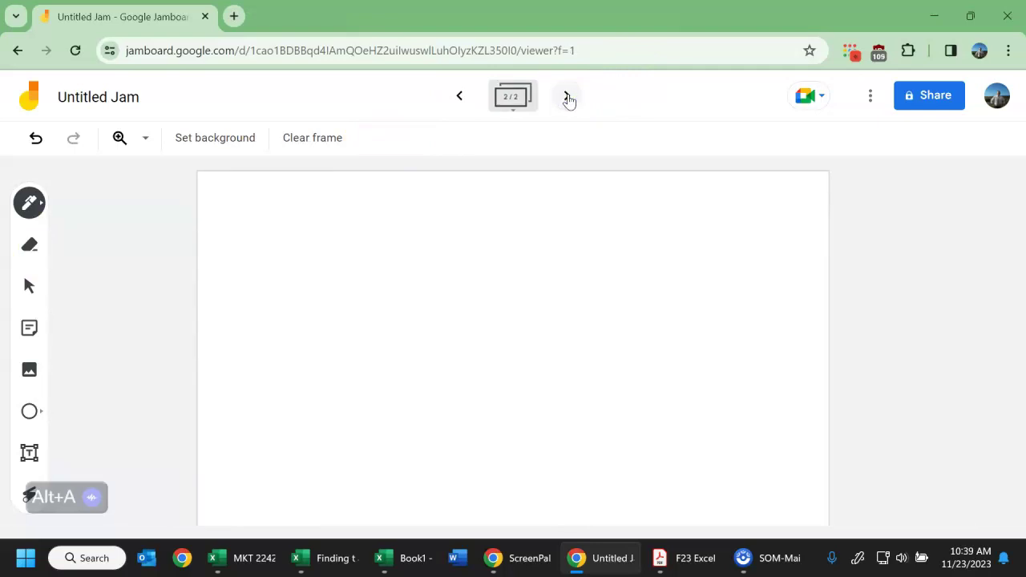
left_click(567, 96)
mouse_move(223, 192)
left_mouse_down()
mouse_move(210, 221)
mouse_move(231, 206)
left_mouse_up()
mouse_move(233, 196)
left_mouse_down()
mouse_move(227, 222)
mouse_move(250, 216)
left_mouse_up()
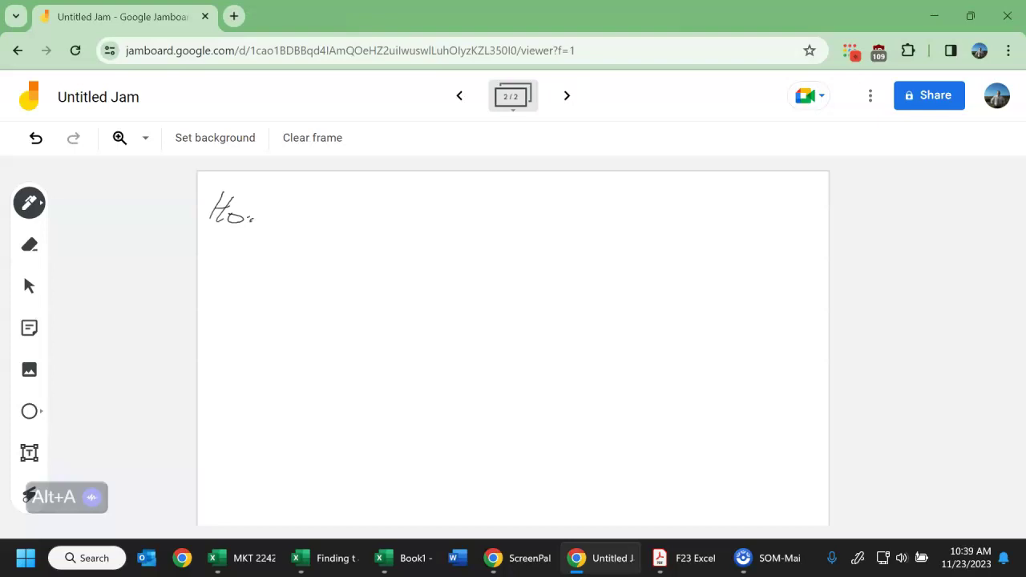
mouse_move(278, 211)
left_mouse_down()
mouse_move(282, 202)
mouse_move(269, 210)
left_mouse_up()
mouse_move(328, 205)
left_mouse_down()
mouse_move(308, 210)
mouse_move(329, 216)
left_mouse_up()
left_click(35, 138)
left_click(35, 137)
mouse_move(317, 191)
left_mouse_down()
mouse_move(320, 205)
mouse_move(379, 215)
mouse_move(391, 205)
left_mouse_up()
left_click_drag(391, 206, 393, 216)
Write the alternative hypothesis "Ha: P < 0.75" under the null hypothesis.
left_click_drag(206, 234, 205, 250)
left_click_drag(205, 245, 272, 255)
left_click_drag(271, 240, 344, 250)
left_click_drag(372, 252, 389, 260)
mouse_move(383, 255)
left_mouse_down()
mouse_move(404, 251)
mouse_move(402, 261)
left_mouse_up()
Write the sample values "p̄ = 0.42" and "n = 100" below the hypotheses.
mouse_move(234, 287)
left_mouse_down()
mouse_move(239, 300)
mouse_move(257, 284)
mouse_move(284, 291)
left_mouse_up()
left_click_drag(276, 296, 306, 288)
mouse_move(337, 289)
left_mouse_down()
mouse_move(343, 301)
mouse_move(378, 301)
left_mouse_up()
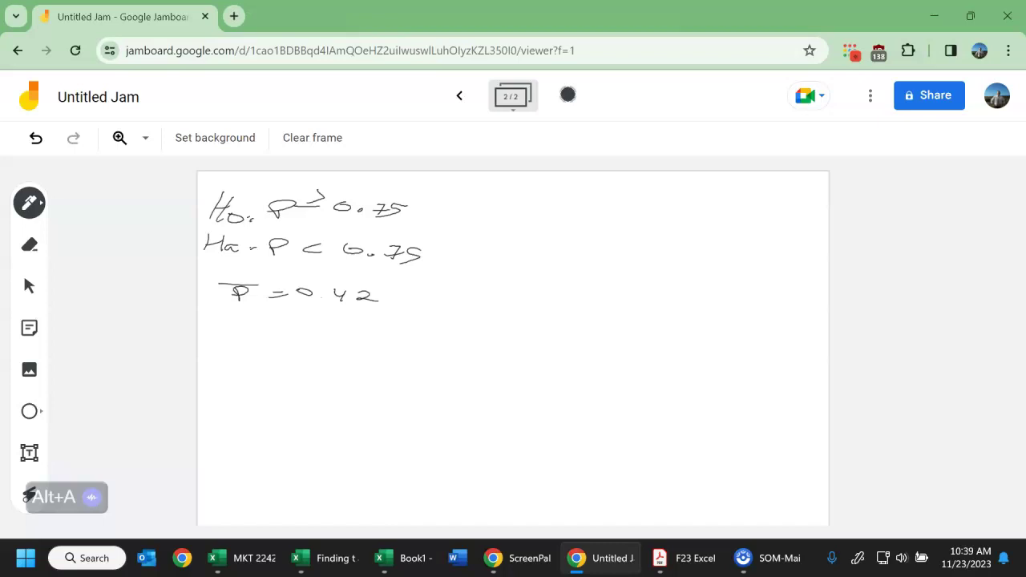
left_click_drag(228, 323, 303, 328)
mouse_move(323, 323)
left_mouse_down()
mouse_move(315, 327)
mouse_move(324, 323)
left_mouse_up()
mouse_move(340, 323)
left_mouse_down()
mouse_move(331, 327)
mouse_move(340, 323)
left_mouse_up()
Write the significance level "α = 0.05" below the sample size.
mouse_move(231, 358)
left_mouse_down()
mouse_move(215, 364)
mouse_move(234, 365)
left_mouse_up()
left_click_drag(248, 361, 259, 366)
left_click_drag(284, 360, 320, 369)
left_click(293, 364)
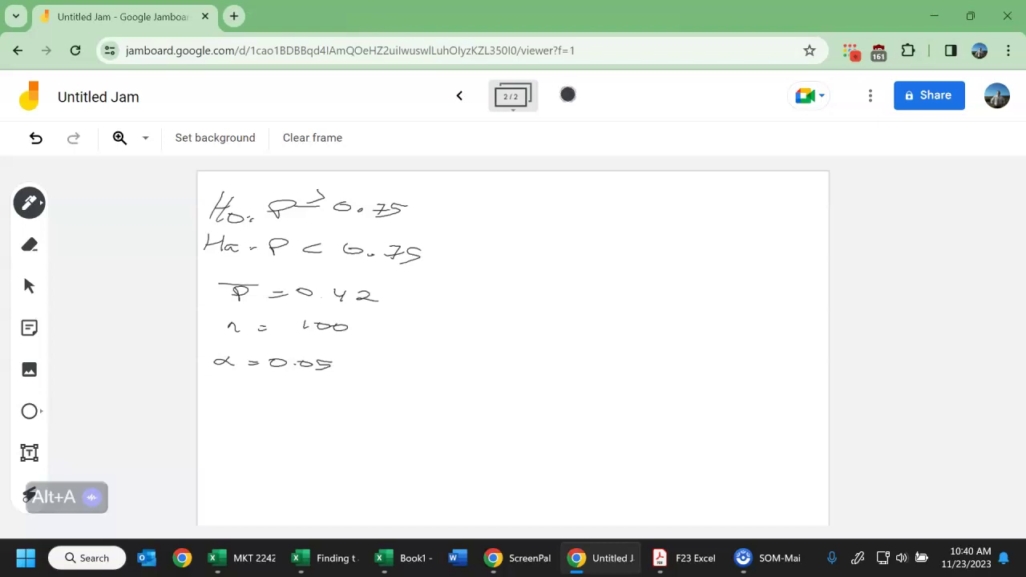
Look up the one-tailed critical value in the Finding t and Z workbook and write "Zα = 1.64" below the significance level.
mouse_move(231, 396)
left_mouse_down()
mouse_move(265, 396)
mouse_move(257, 418)
mouse_move(298, 420)
left_mouse_up()
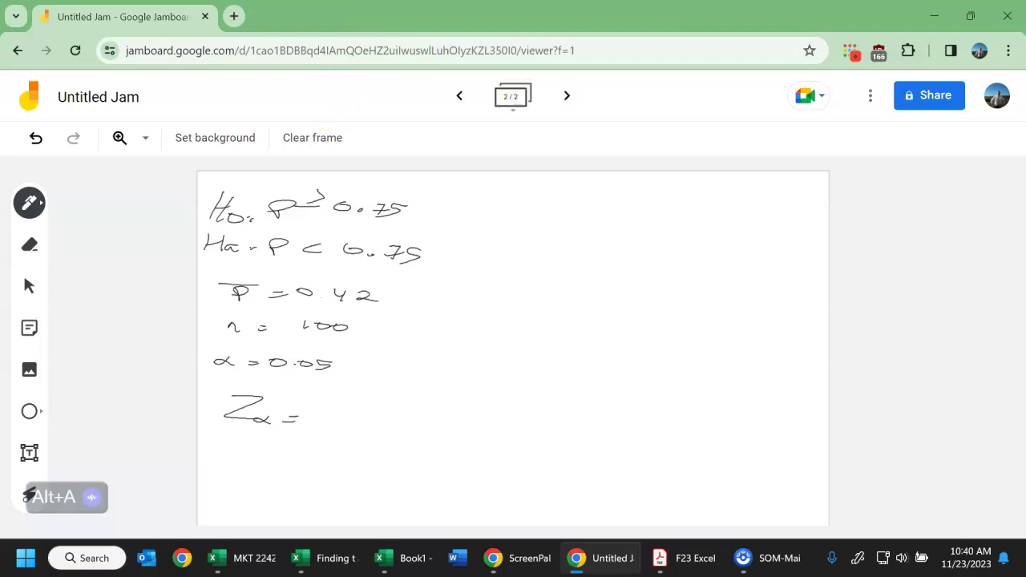
left_click(324, 557)
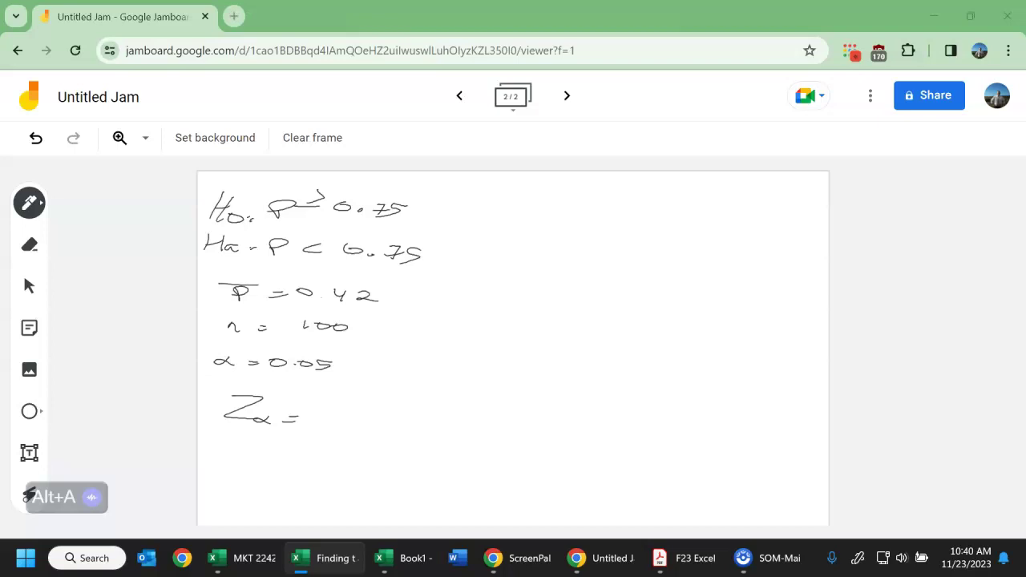
left_click(336, 417)
mouse_move(322, 396)
left_mouse_down()
mouse_move(317, 420)
mouse_move(353, 414)
left_mouse_up()
mouse_move(373, 407)
left_mouse_down()
mouse_move(384, 409)
mouse_move(377, 425)
left_mouse_up()
Start the test statistic on the right side of the frame with "Z =" and the numerator 0.42 − 0.75 over a fraction bar.
mouse_move(501, 257)
left_mouse_down()
mouse_move(525, 277)
mouse_move(559, 270)
left_mouse_up()
left_click_drag(546, 276, 561, 277)
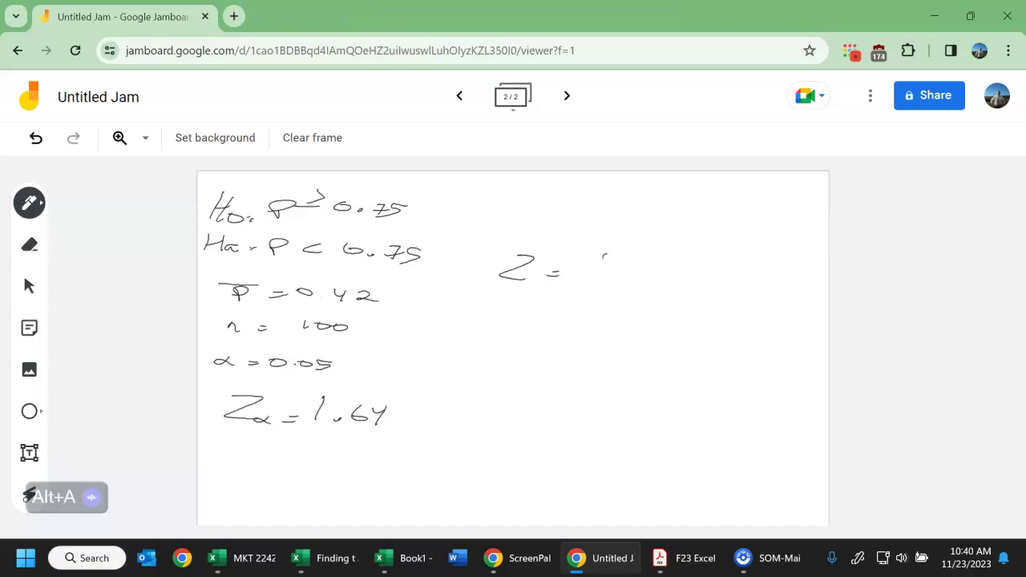
left_click(629, 260)
left_click_drag(610, 253, 646, 263)
left_click_drag(658, 253, 697, 259)
mouse_move(710, 254)
left_mouse_down()
mouse_move(699, 259)
mouse_move(746, 265)
mouse_move(768, 254)
left_mouse_up()
left_click(721, 260)
left_click_drag(573, 277, 827, 277)
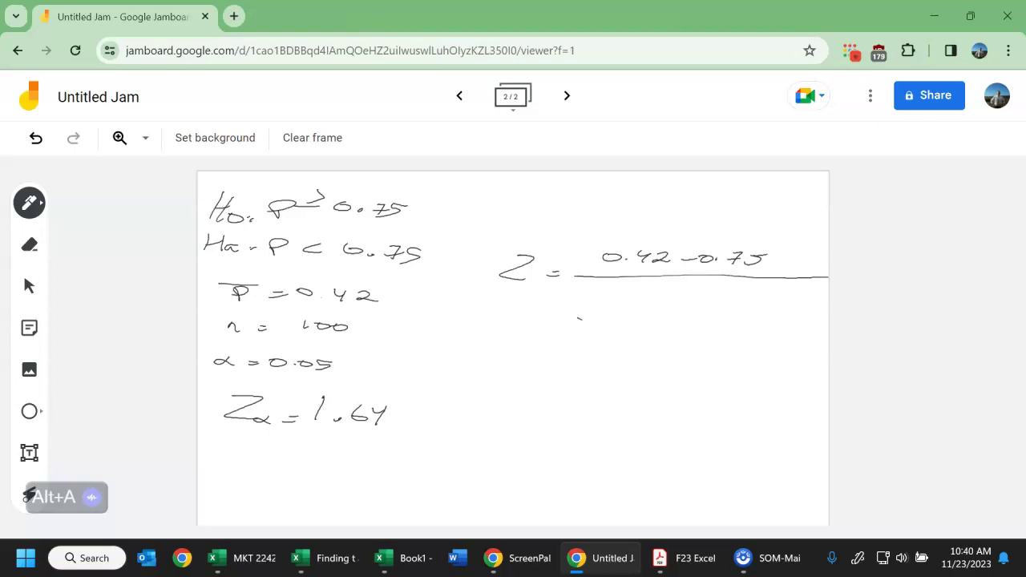
Write the denominator √(0.75(0.25)/100) under the fraction bar of the test statistic.
mouse_move(579, 318)
left_mouse_down()
mouse_move(671, 292)
mouse_move(820, 292)
left_mouse_up()
left_click_drag(641, 301, 743, 316)
mouse_move(752, 309)
left_mouse_down()
mouse_move(771, 318)
mouse_move(794, 307)
left_mouse_up()
mouse_move(803, 303)
left_mouse_down()
mouse_move(809, 317)
mouse_move(792, 321)
left_mouse_up()
left_click_drag(633, 323, 829, 329)
left_click_drag(694, 332, 691, 342)
left_click_drag(715, 333, 730, 333)
Calculate the test statistic and write "Z = 7.62" below the fraction.
mouse_move(482, 371)
left_mouse_down()
mouse_move(477, 385)
mouse_move(511, 390)
left_mouse_up()
left_click(538, 383)
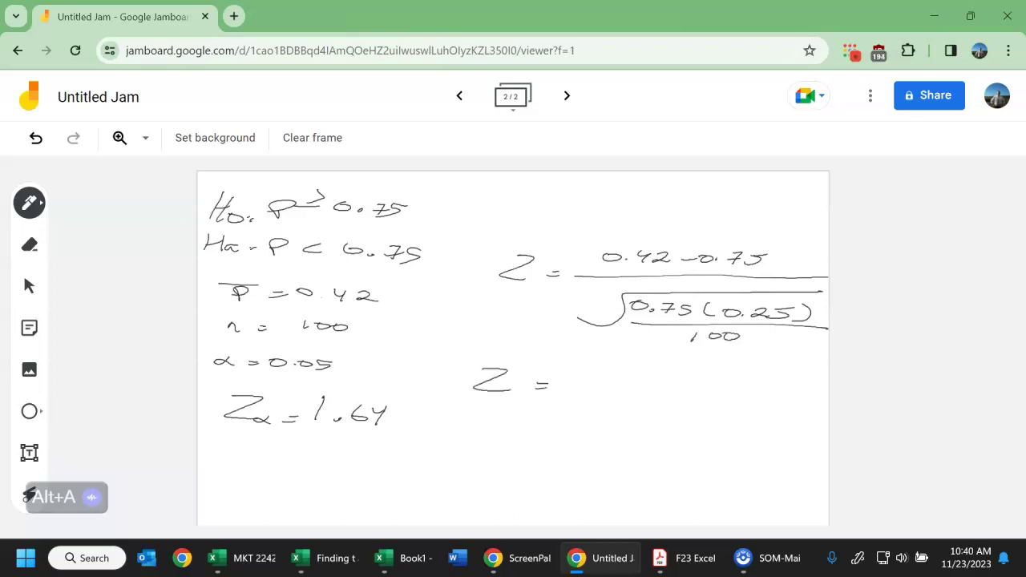
key("alt+Tab")
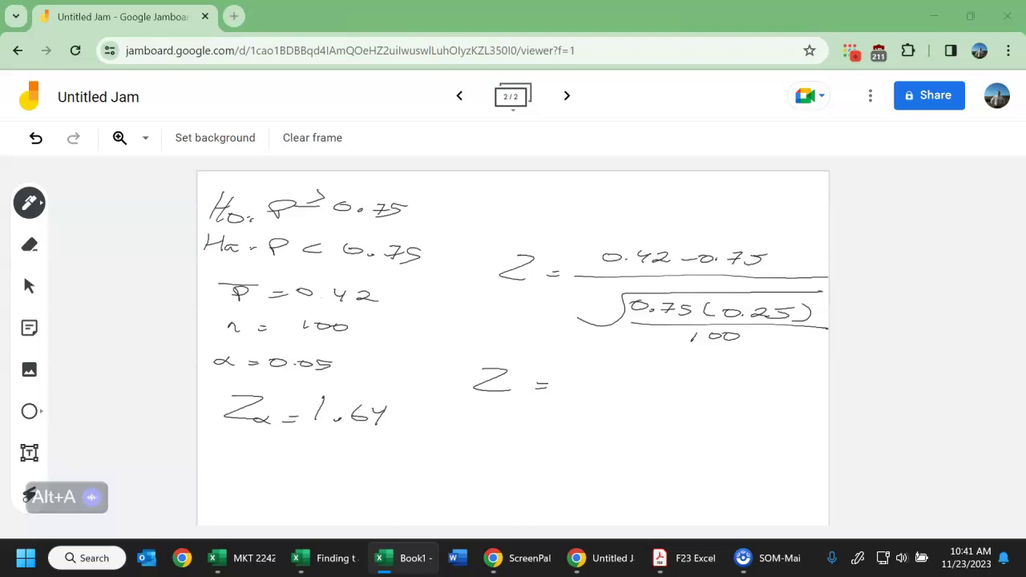
mouse_move(600, 369)
left_mouse_down()
mouse_move(641, 366)
mouse_move(618, 395)
left_mouse_up()
mouse_move(613, 383)
left_mouse_down()
mouse_move(726, 380)
mouse_move(728, 391)
left_mouse_up()
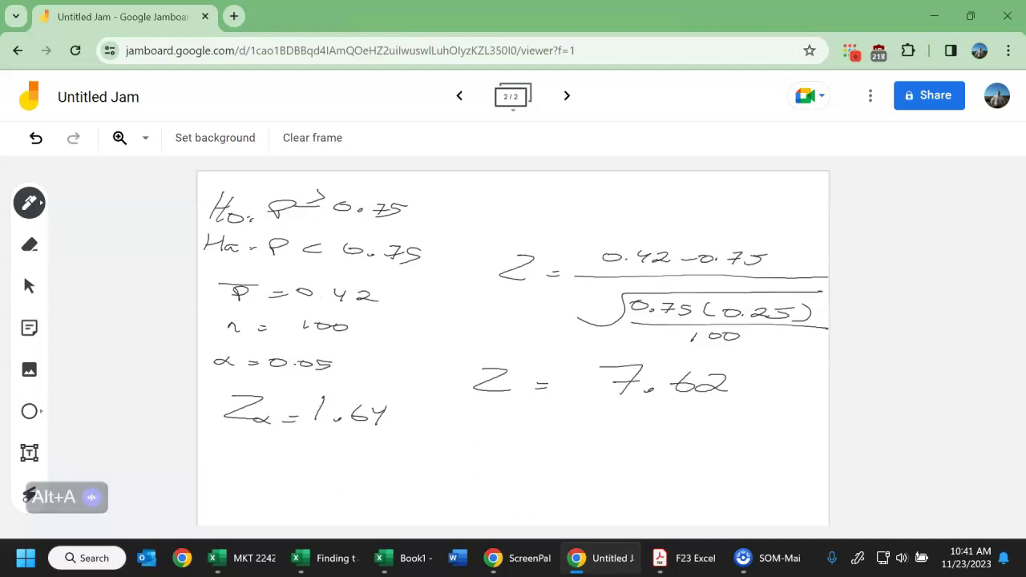
Write the conclusion "Reject H0" below the calculated test statistic.
mouse_move(488, 416)
left_mouse_down()
mouse_move(489, 441)
mouse_move(533, 451)
mouse_move(576, 442)
left_mouse_up()
mouse_move(581, 433)
left_mouse_down()
mouse_move(582, 447)
mouse_move(594, 438)
mouse_move(621, 446)
left_mouse_up()
mouse_move(620, 438)
left_mouse_down()
mouse_move(641, 435)
mouse_move(635, 448)
left_mouse_up()
left_click_drag(646, 440, 656, 443)
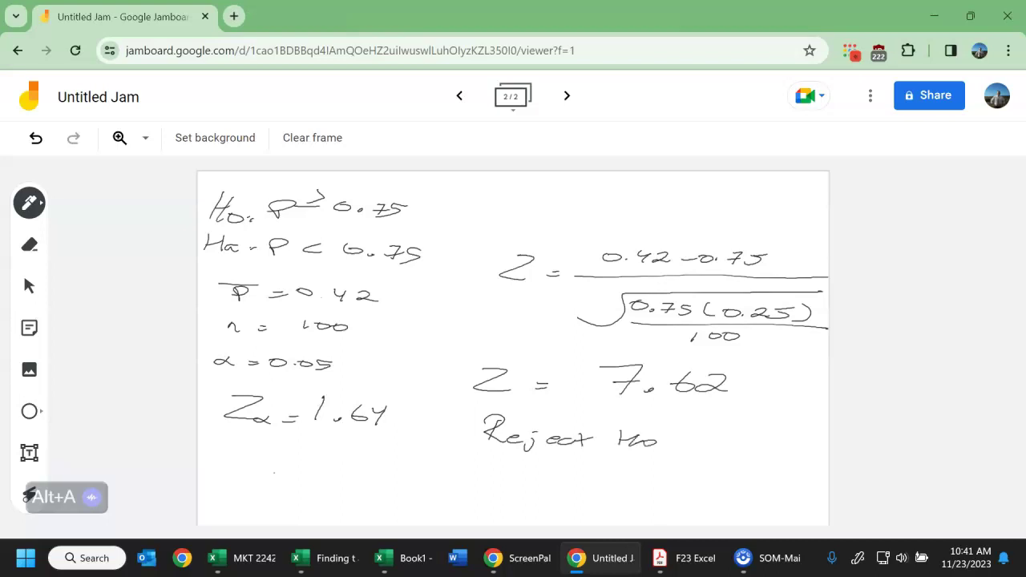
Write the label "p-value" below the critical value.
left_click_drag(274, 471, 275, 488)
left_click_drag(272, 473, 334, 475)
left_click_drag(344, 477, 353, 482)
mouse_move(363, 468)
left_mouse_down()
mouse_move(361, 483)
mouse_move(405, 483)
left_mouse_up()
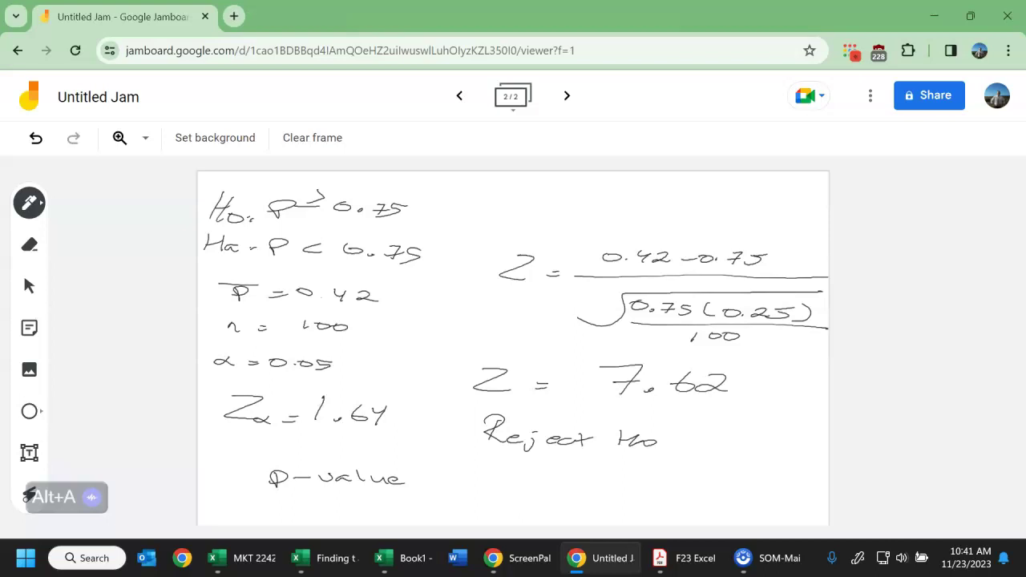
Switch to the Finding t and Z workbook and set the Z test statistic under Finding p-values to 7.62.
left_click(325, 557)
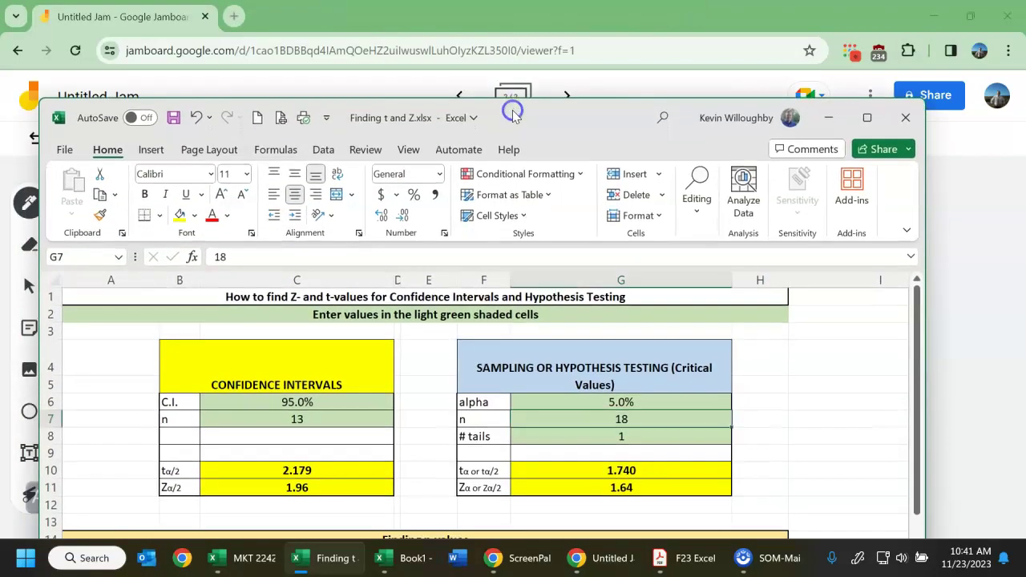
double_click(513, 115)
scroll(413, 339, "down", 3)
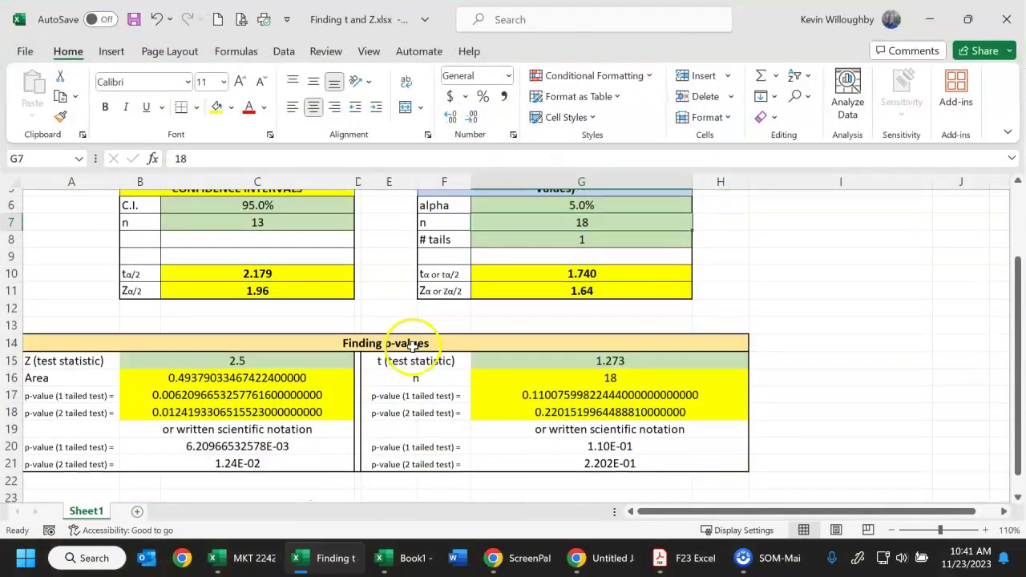
left_click(253, 308)
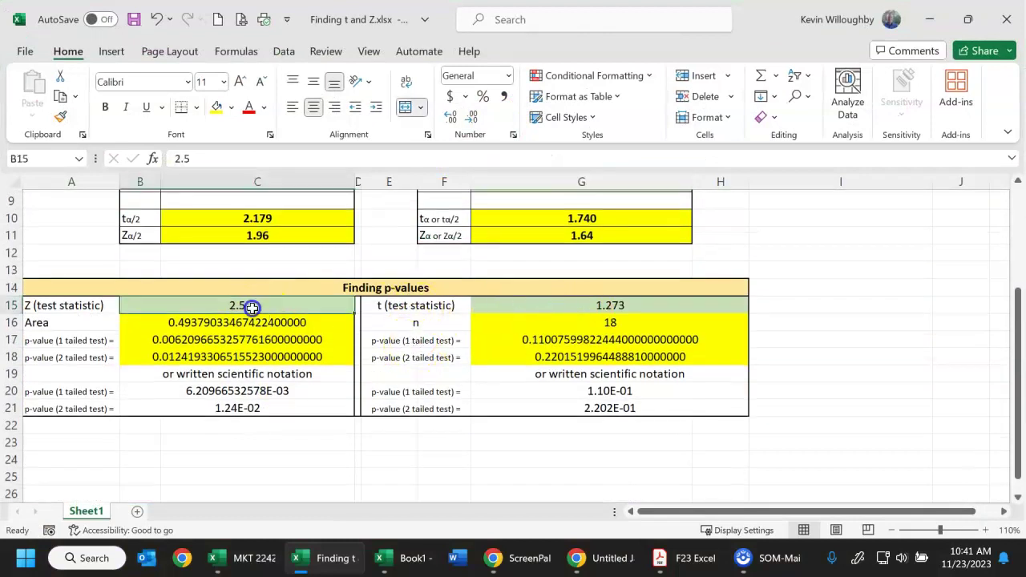
type("7.62")
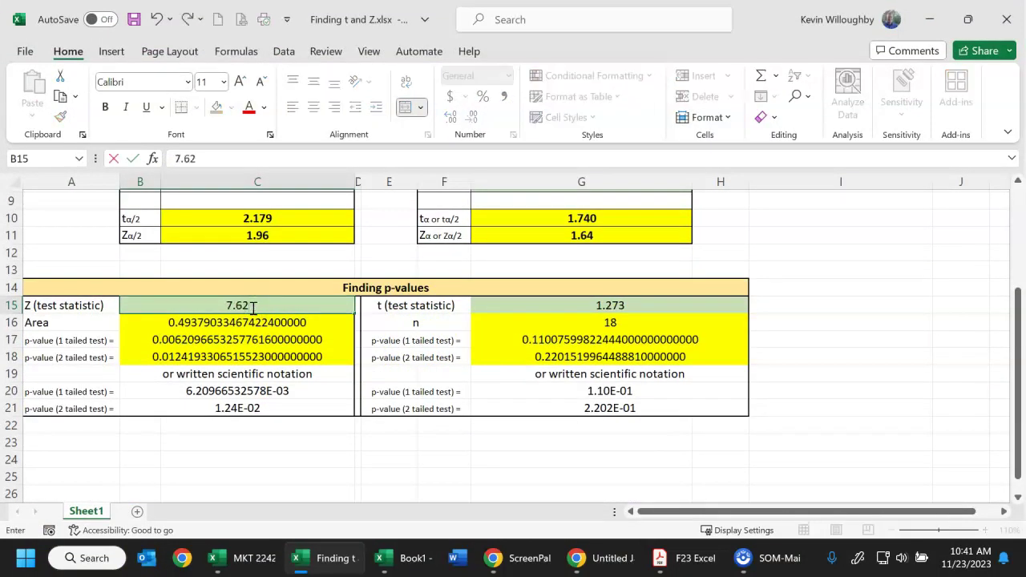
left_click(625, 567)
left_click(623, 561)
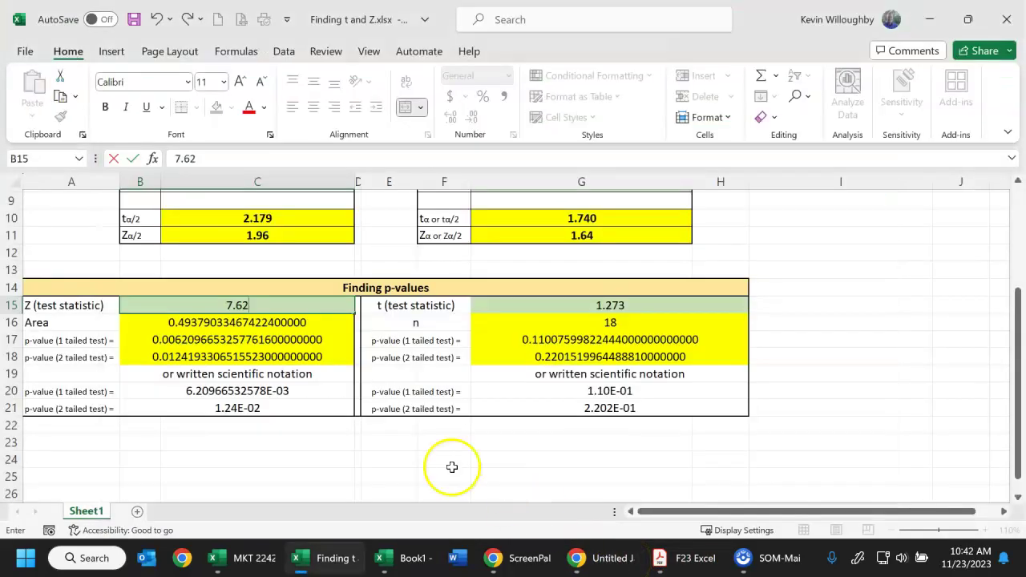
key("Return")
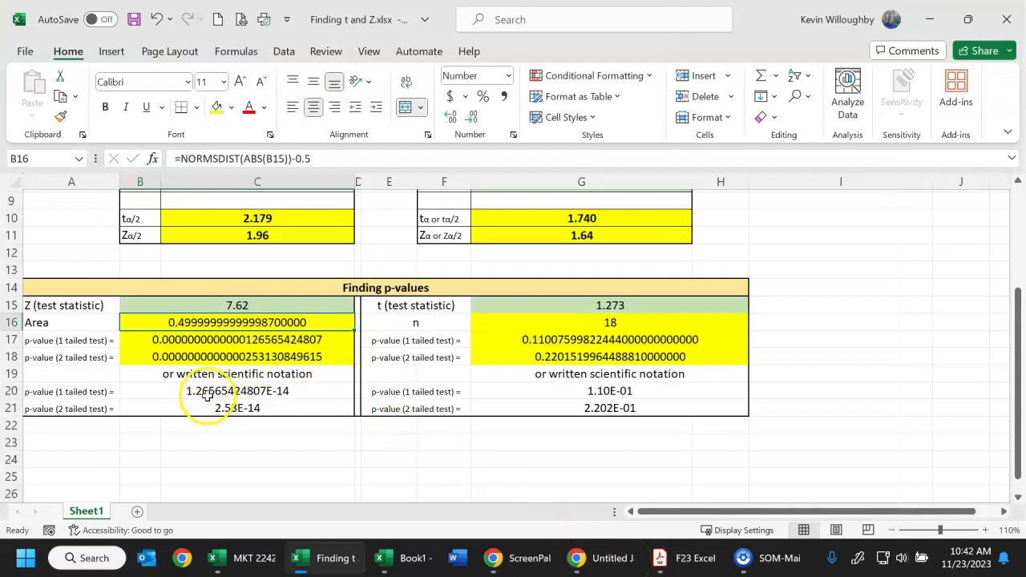
Check the one-tailed p-value for Z in decimal and scientific notation, and return to the hypothesis test in Jamboard.
left_click(208, 340)
left_click(204, 391)
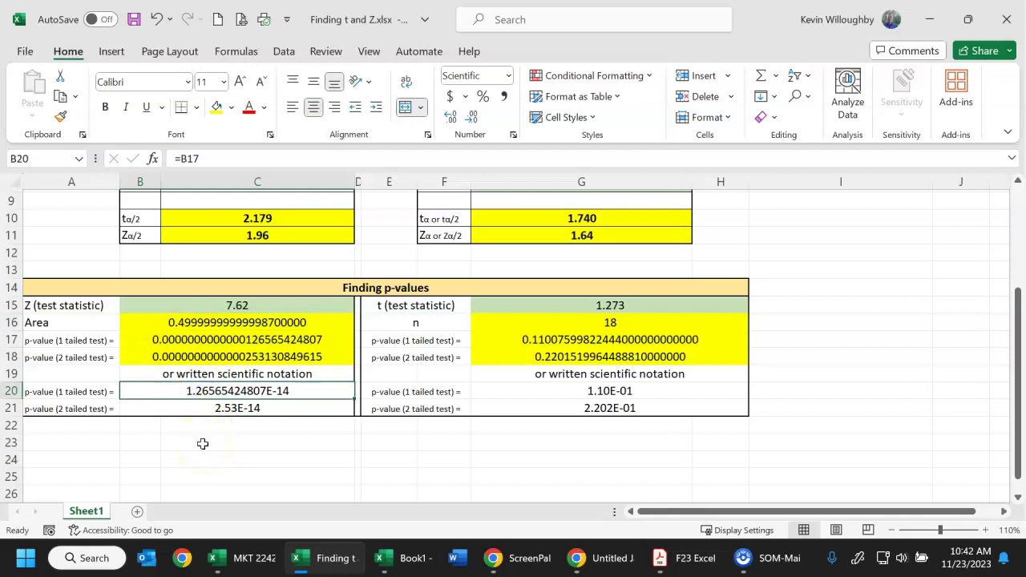
left_click(930, 26)
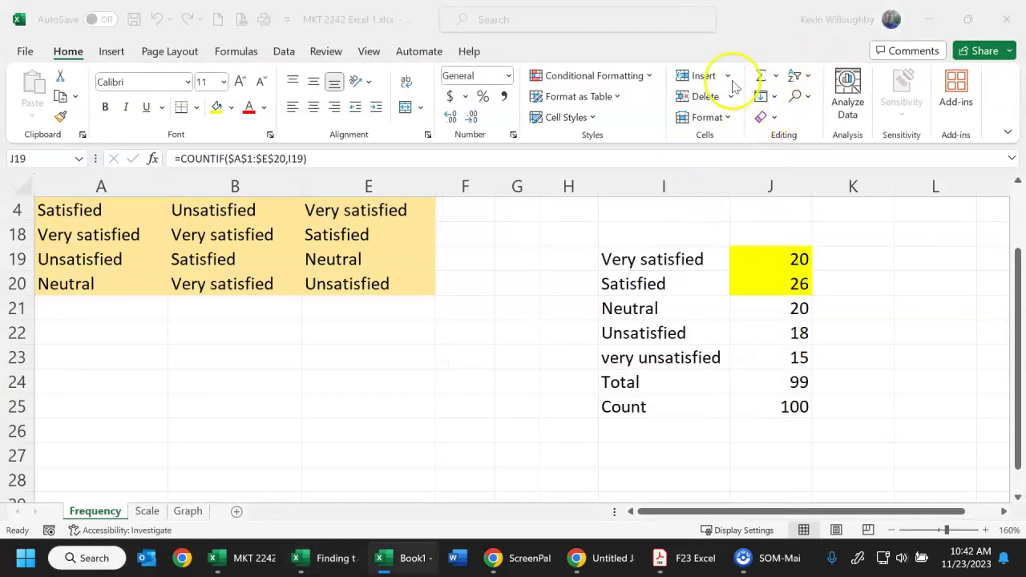
left_click(929, 21)
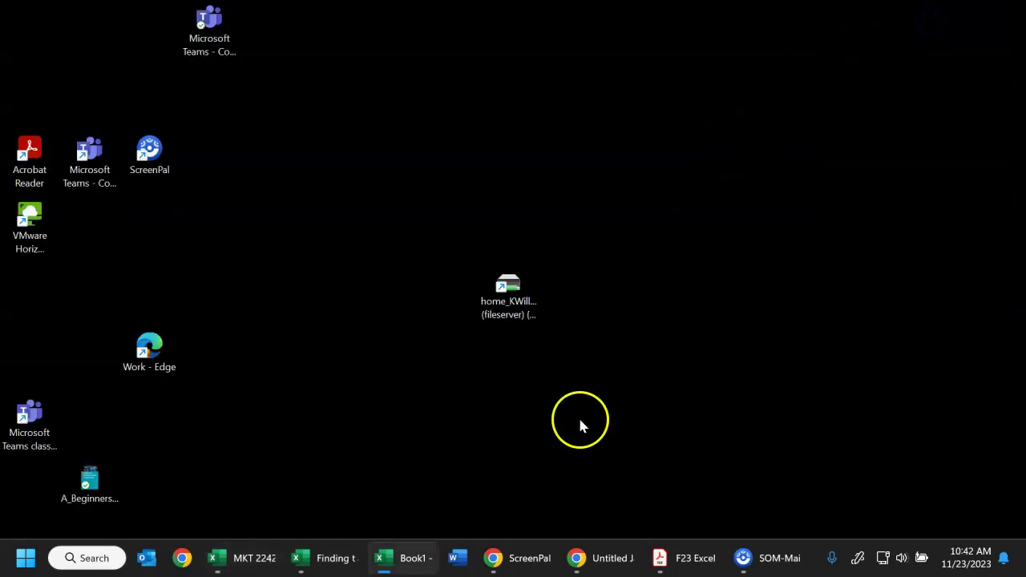
mouse_move(609, 561)
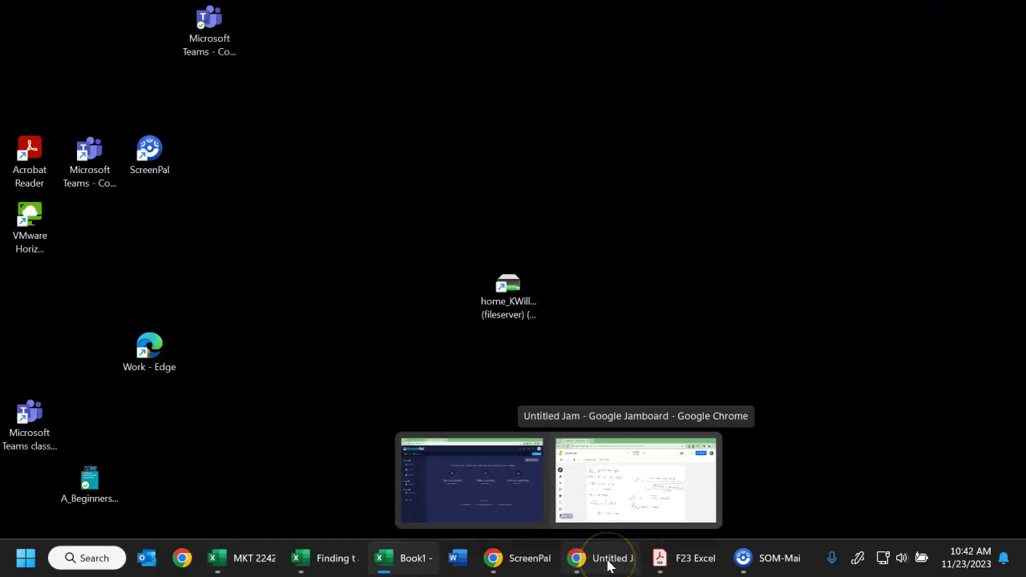
left_click(606, 559)
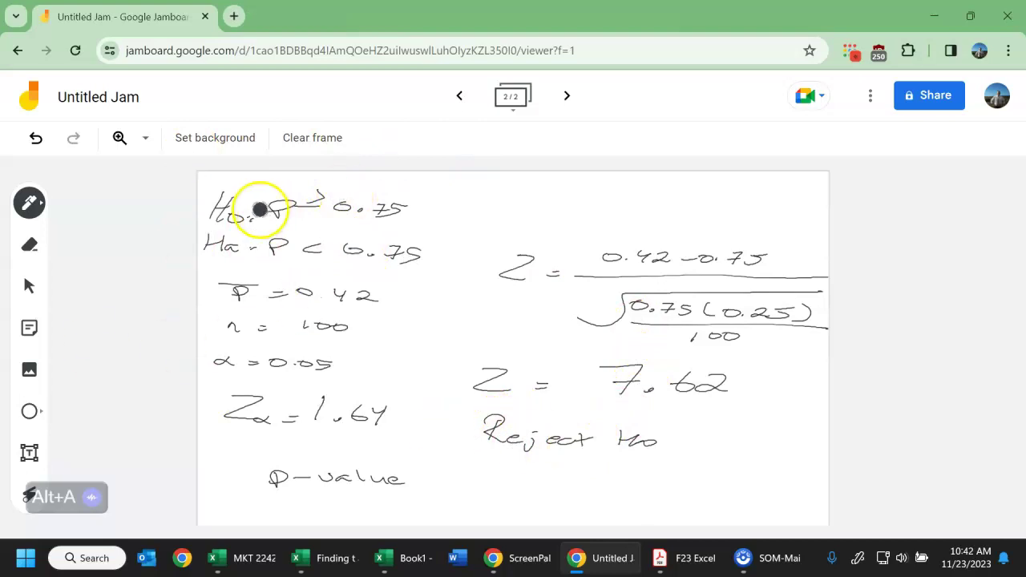
Switch to the MKT 2242 Excel 1 workbook and review the question data and summary statistics on the Scale sheet.
left_click(256, 557)
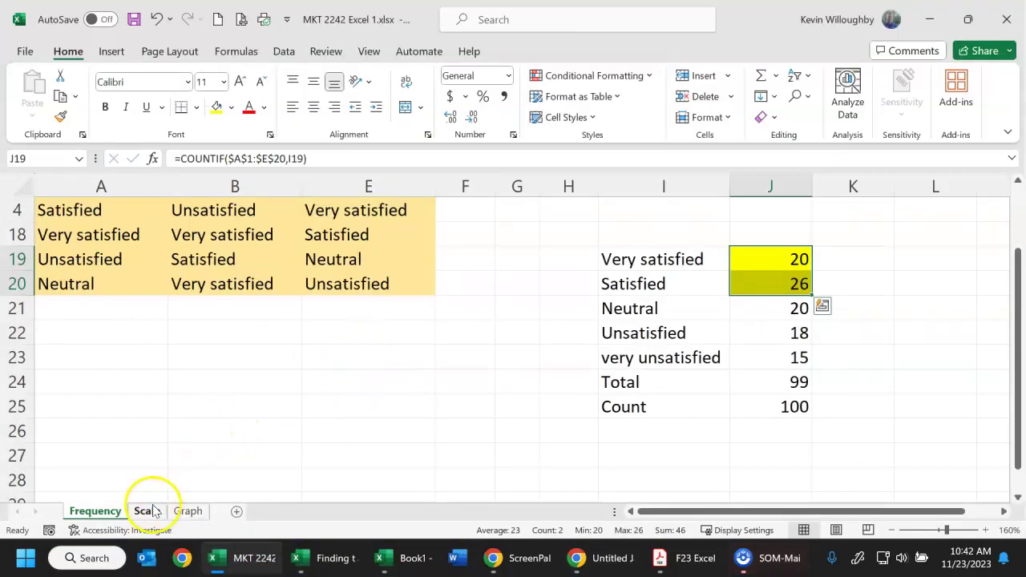
left_click(149, 513)
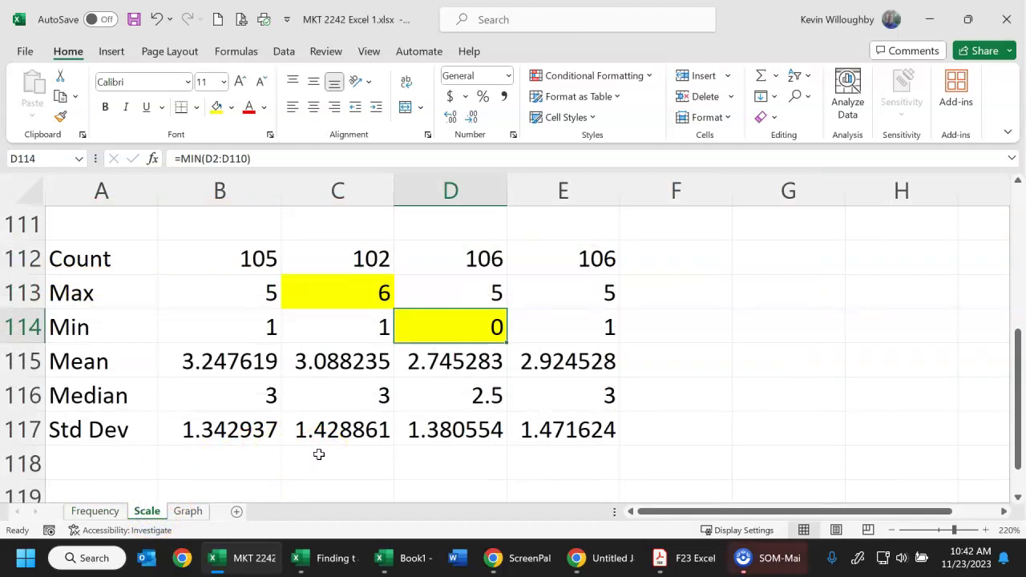
scroll(365, 261, "up", 2)
scroll(350, 266, "up", 1)
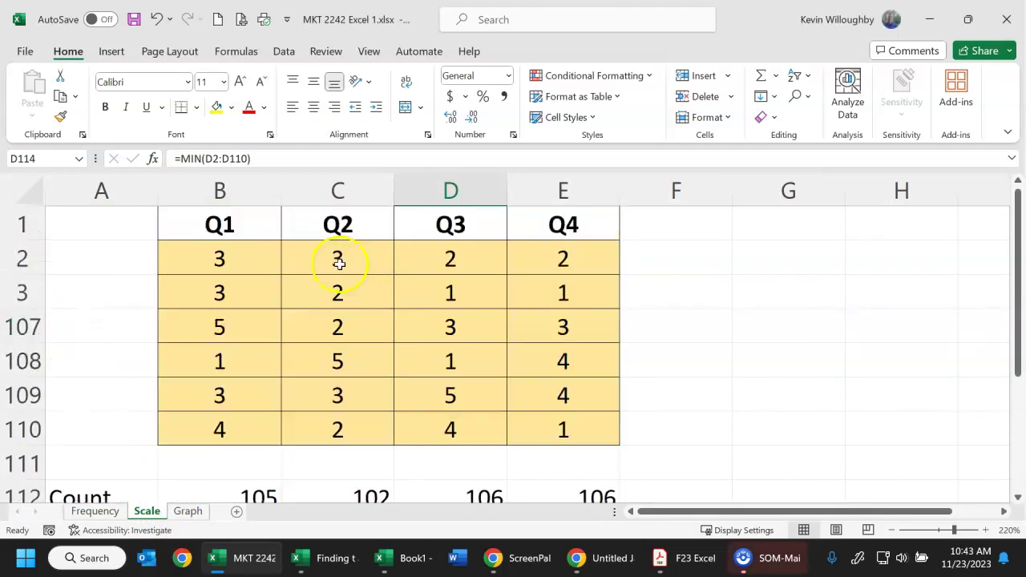
scroll(243, 311, "down", 3)
scroll(243, 314, "up", 2)
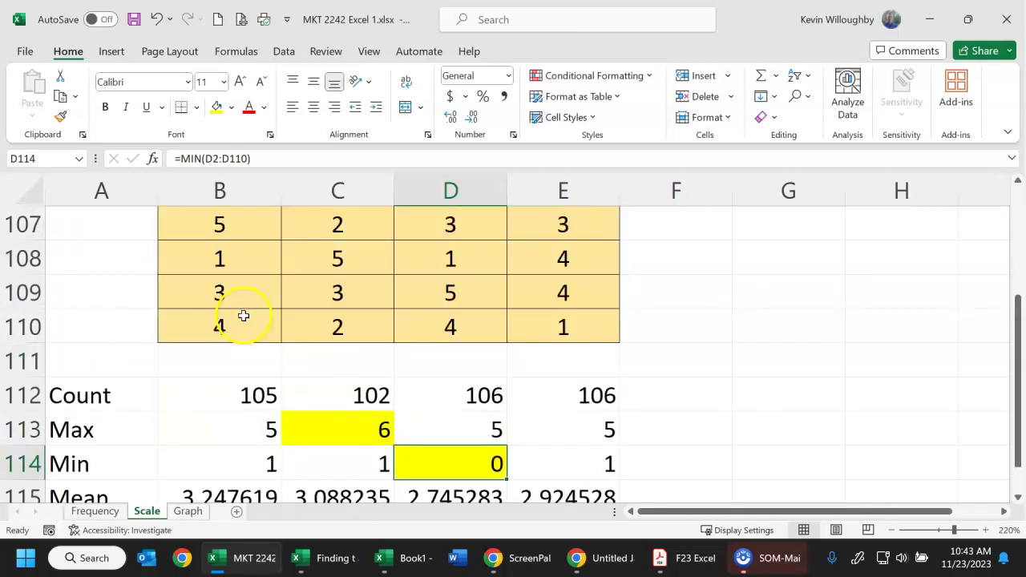
Copy the headings Q1 to Q4 from row 1 into B111:E111 above the summary statistics.
scroll(229, 264, "up", 2)
left_click_drag(224, 231, 550, 226)
key("ctrl+c")
scroll(311, 383, "down", 1)
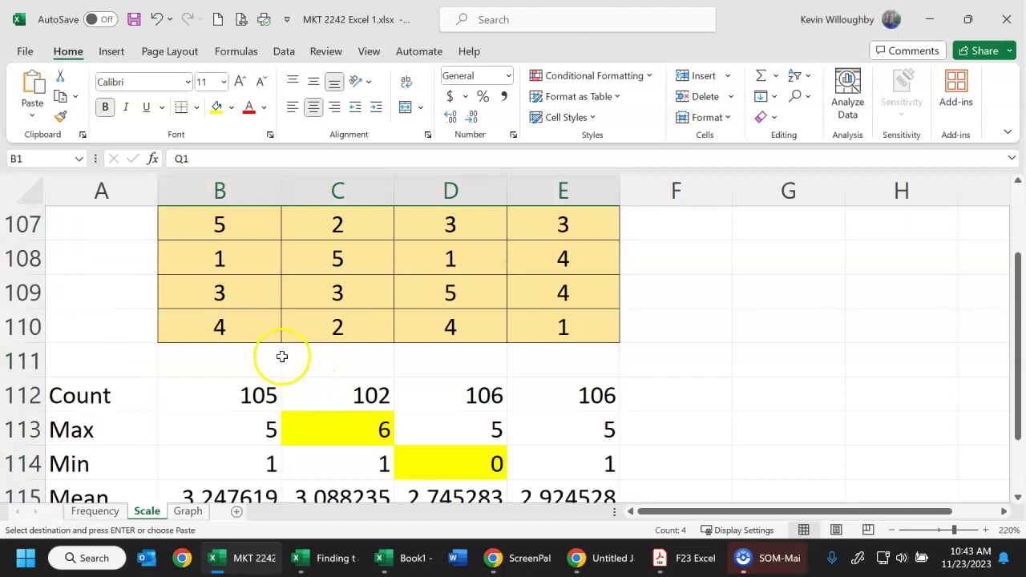
left_click(250, 359)
key("ctrl+v")
scroll(268, 377, "down", 3)
scroll(267, 386, "up", 2)
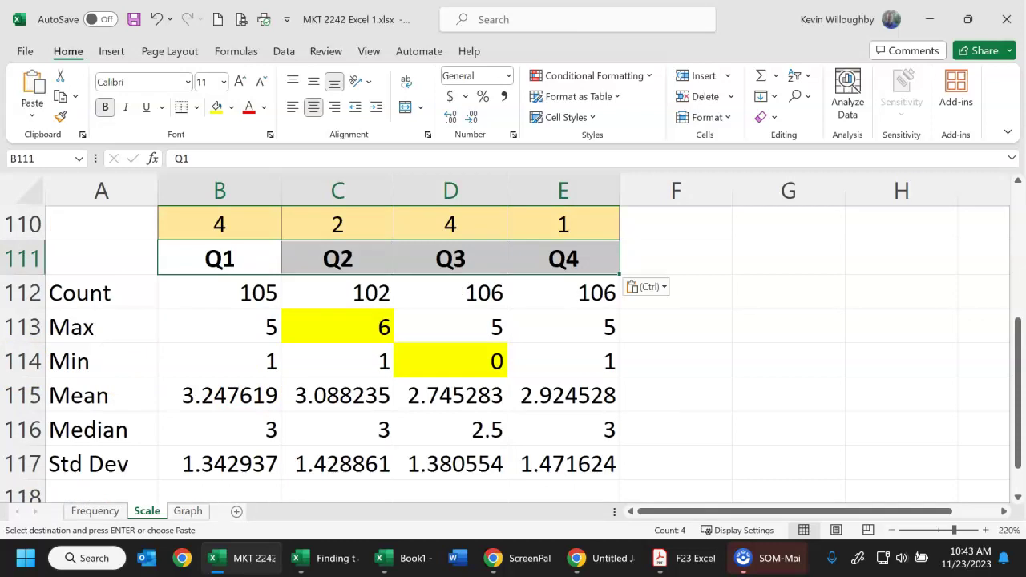
Check the count and mean of Q1, and switch to Jamboard to add a new blank frame.
left_click(244, 293)
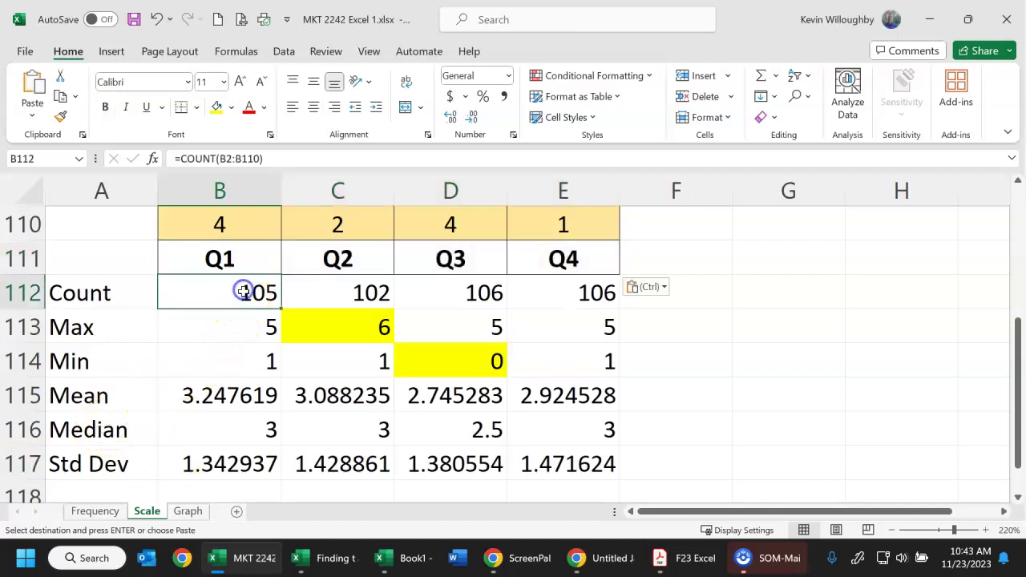
left_click(234, 389)
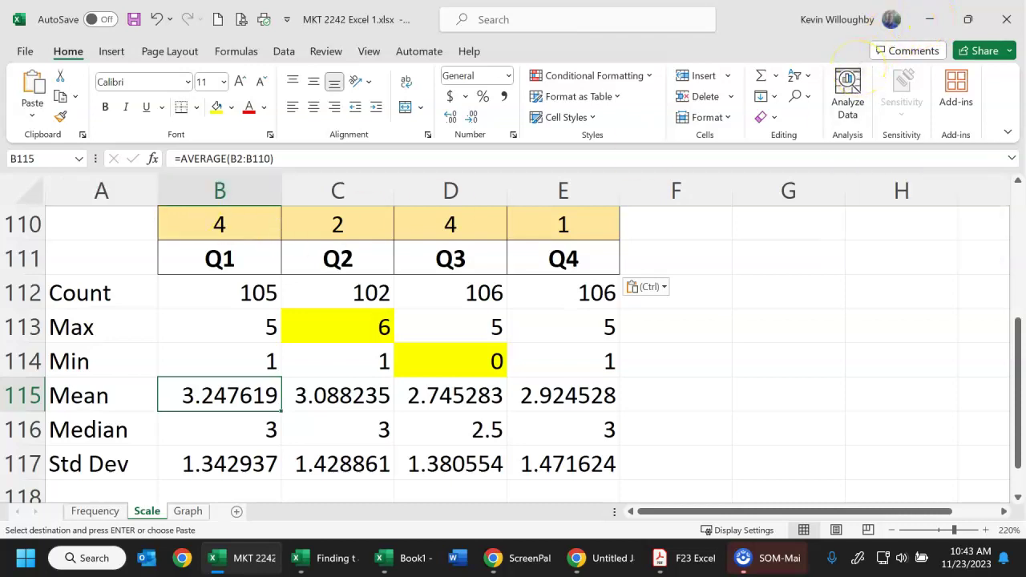
left_click(405, 558)
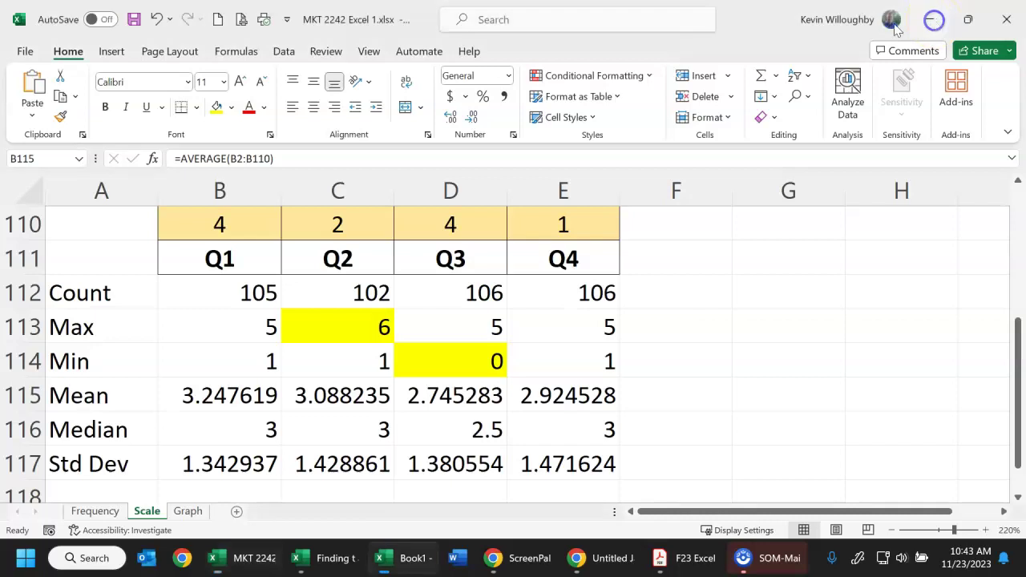
left_click(933, 24)
left_click(567, 98)
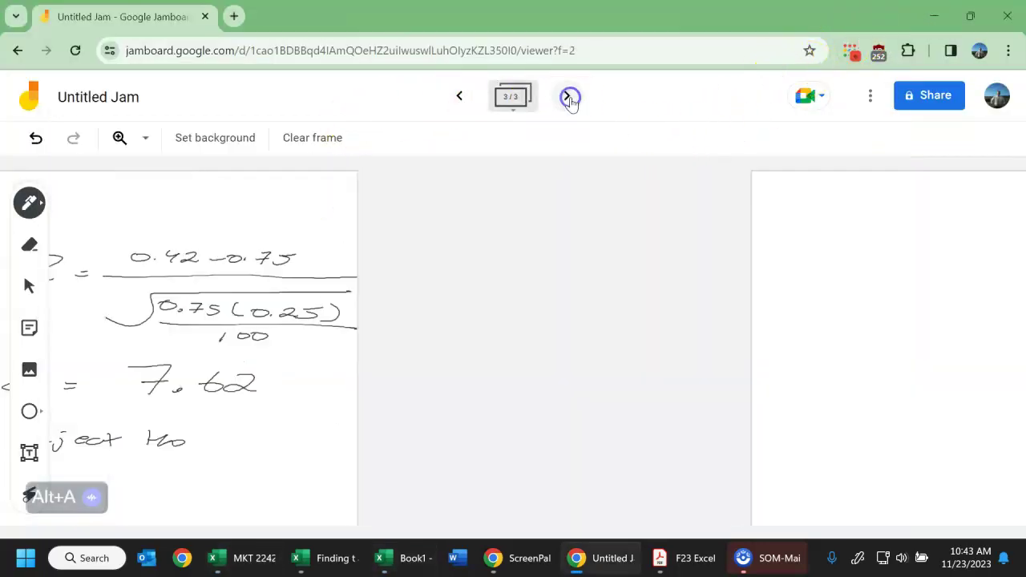
left_click(569, 97)
Write the confidence interval formula for a mean, x̄ ± t(α/2, n−1) · s/√n, at the top of the blank frame.
mouse_move(259, 213)
left_mouse_down()
mouse_move(309, 238)
mouse_move(227, 241)
mouse_move(309, 213)
mouse_move(366, 227)
left_mouse_up()
mouse_move(433, 206)
left_mouse_down()
mouse_move(409, 220)
mouse_move(428, 231)
left_mouse_up()
mouse_move(404, 217)
left_mouse_down()
mouse_move(422, 215)
mouse_move(393, 244)
mouse_move(436, 246)
mouse_move(407, 258)
mouse_move(425, 257)
left_mouse_up()
left_click_drag(431, 254, 436, 259)
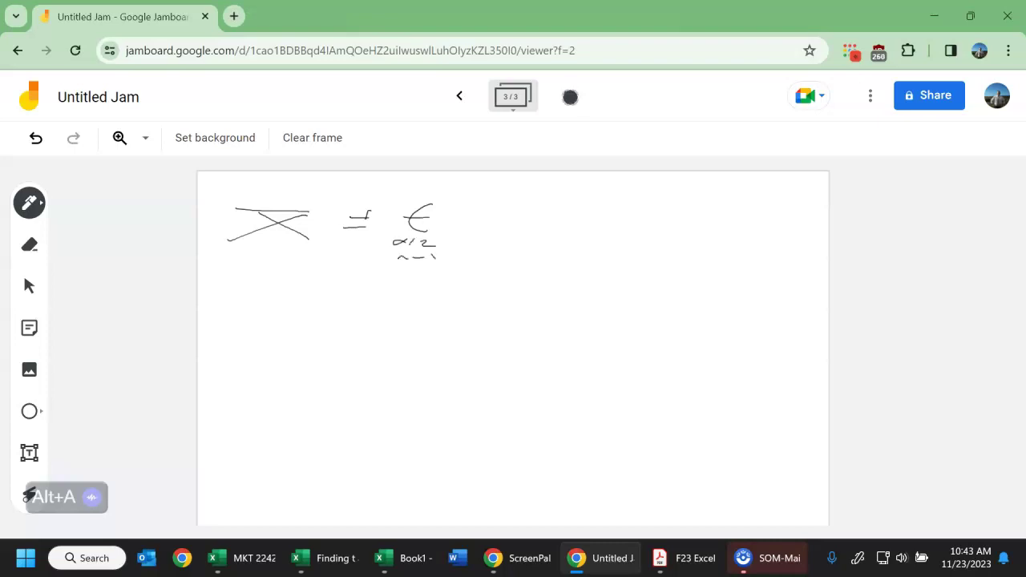
mouse_move(505, 202)
left_mouse_down()
mouse_move(492, 210)
mouse_move(521, 213)
mouse_move(473, 239)
mouse_move(521, 226)
mouse_move(517, 238)
left_mouse_up()
Write "3.25 ±" and the fraction 1.34/√105 below the formula, leaving a gap between them for the t-value.
mouse_move(233, 302)
left_mouse_down()
mouse_move(245, 308)
mouse_move(230, 316)
mouse_move(290, 306)
mouse_move(294, 316)
left_mouse_up()
left_click(263, 310)
left_click_drag(319, 305, 301, 317)
left_click_drag(314, 305, 367, 312)
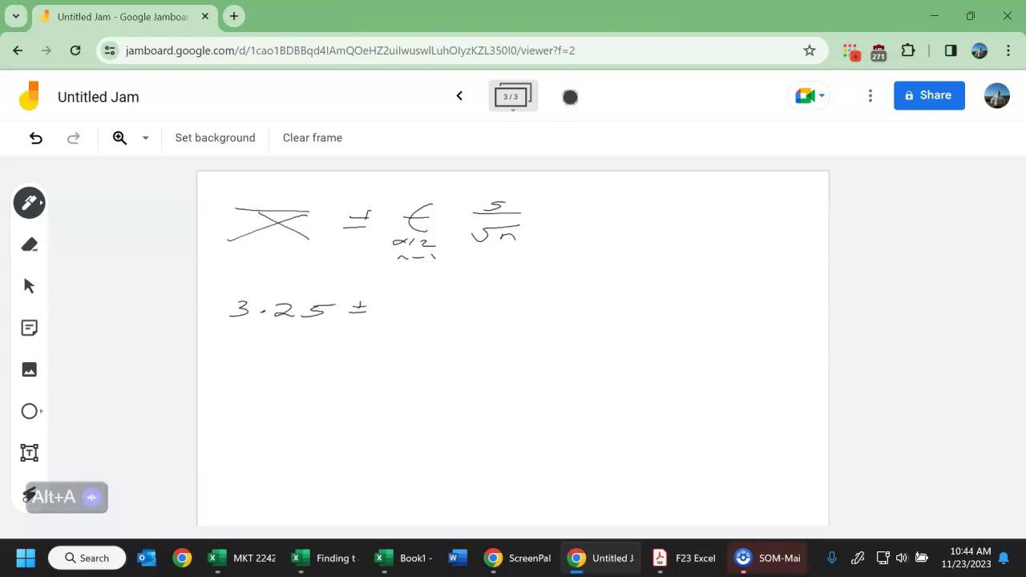
mouse_move(505, 287)
left_mouse_down()
mouse_move(504, 295)
mouse_move(555, 295)
left_mouse_up()
left_click(516, 294)
left_click_drag(482, 302, 597, 300)
mouse_move(494, 319)
left_mouse_down()
mouse_move(561, 307)
mouse_move(525, 323)
mouse_move(575, 318)
left_mouse_up()
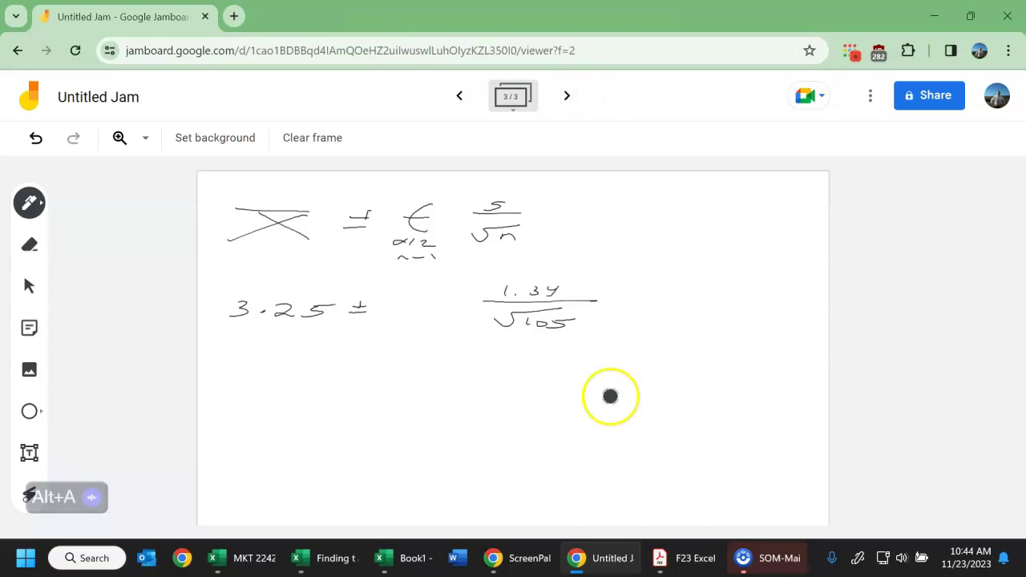
Switch to the Finding t and Z workbook, set the confidence interval sample size n to 105, and check the resulting t-value.
left_click(317, 558)
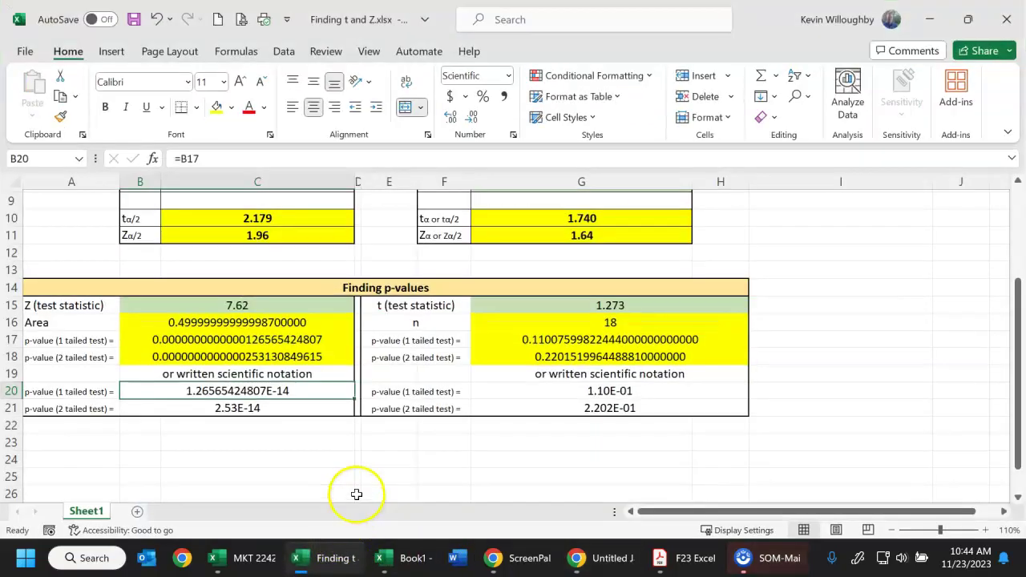
scroll(401, 320, "up", 3)
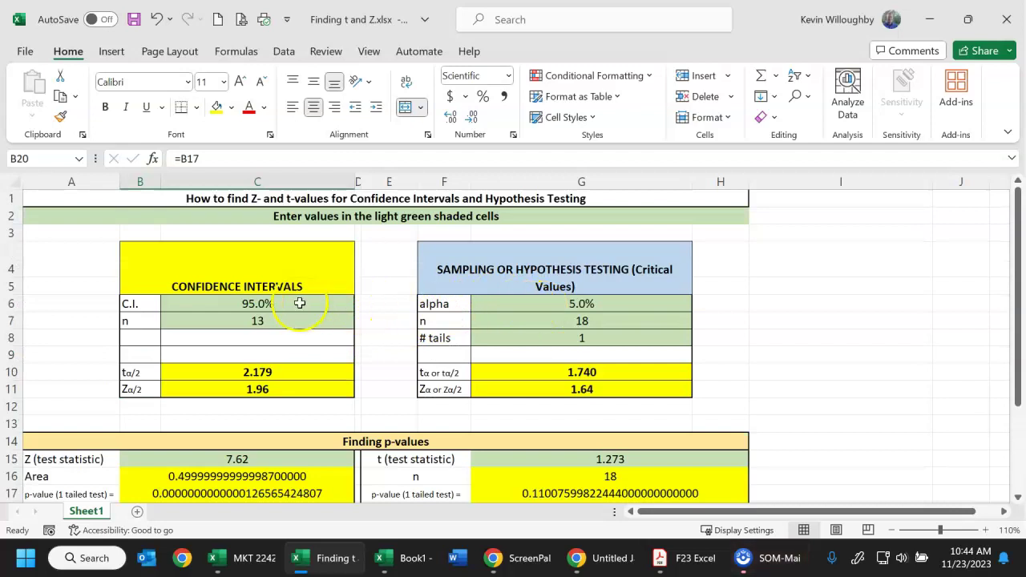
left_click(268, 303)
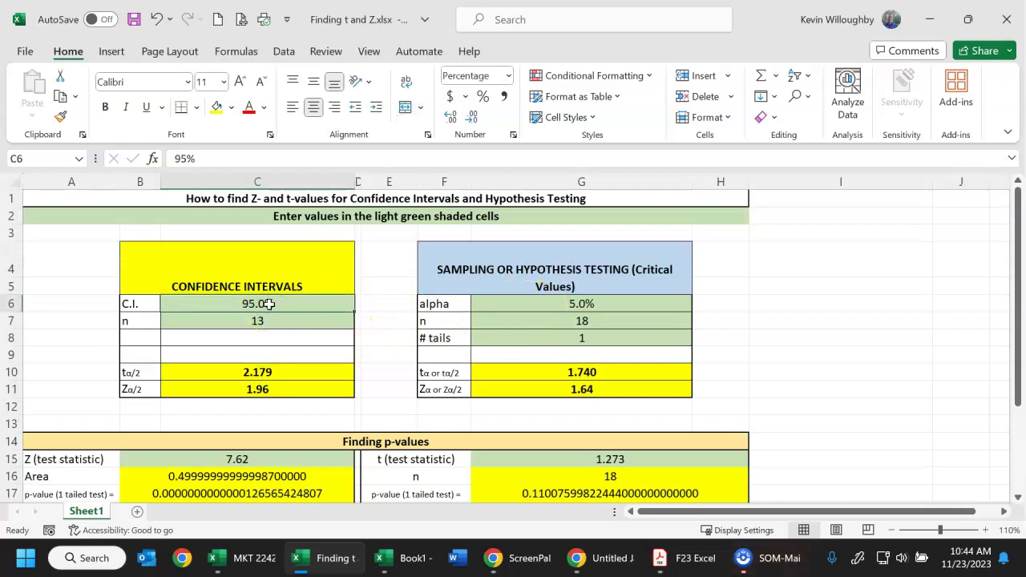
left_click(273, 320)
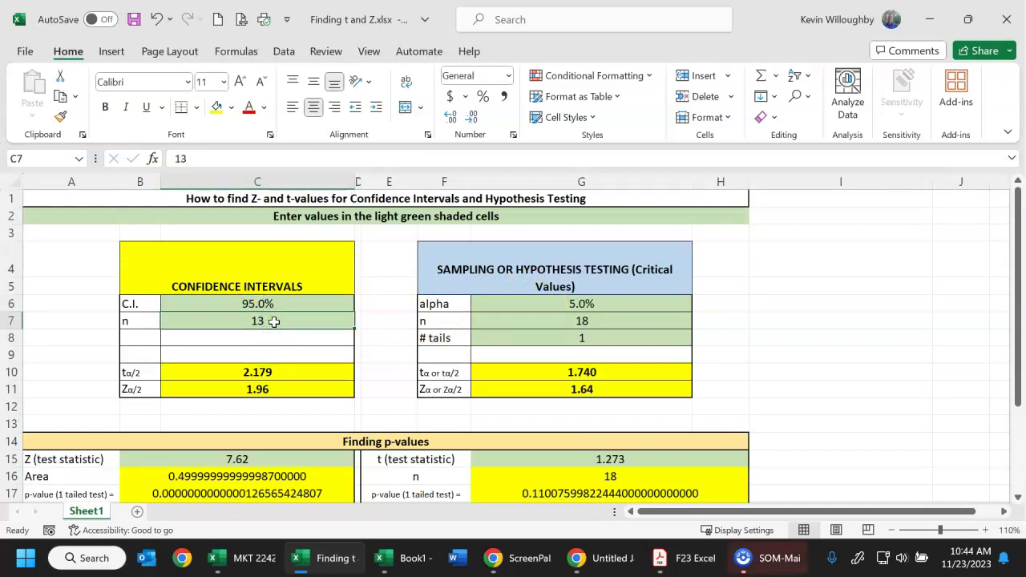
type("105")
key("Return")
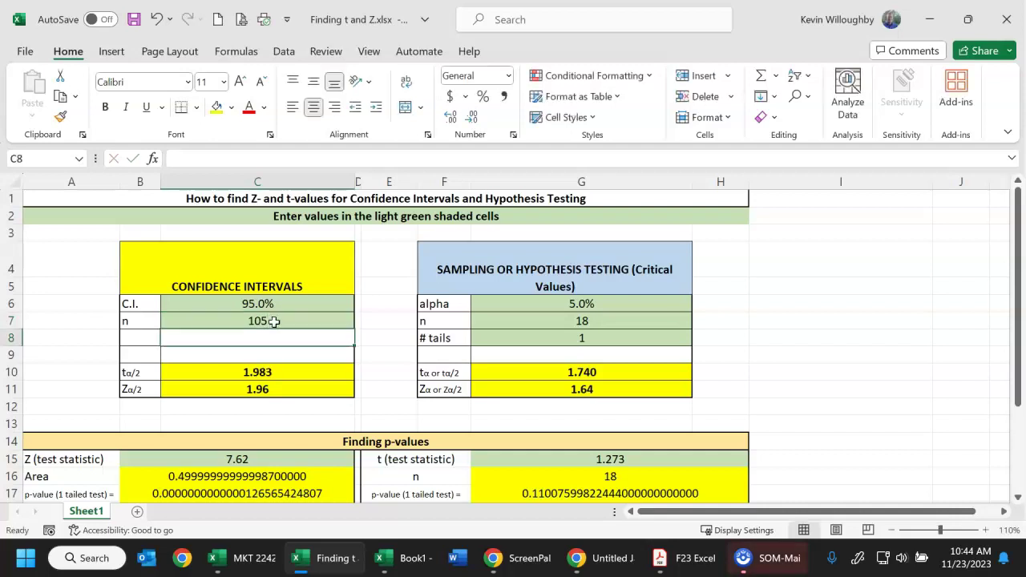
left_click(275, 378)
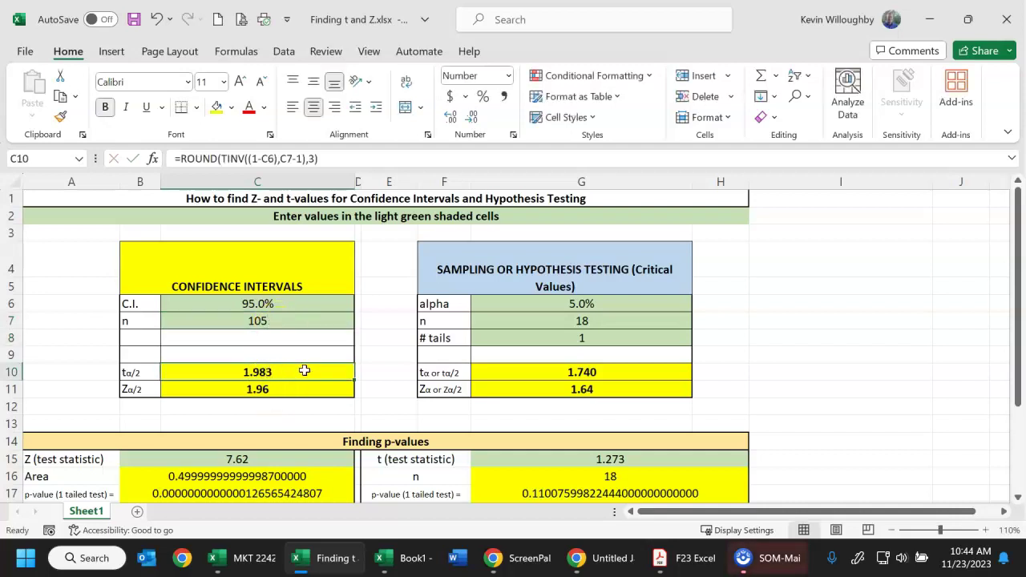
Return to Jamboard and write the t-value 1.983 between the ± sign and the fraction.
left_click(937, 18)
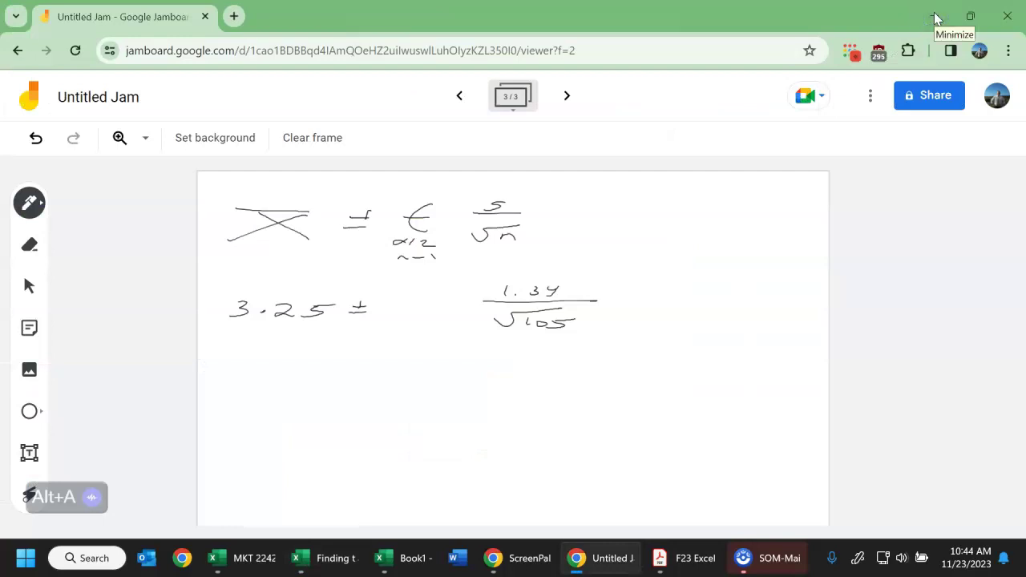
left_click(934, 14)
mouse_move(388, 286)
left_mouse_down()
mouse_move(385, 314)
mouse_move(428, 294)
mouse_move(415, 309)
mouse_move(448, 315)
left_mouse_up()
left_click(396, 312)
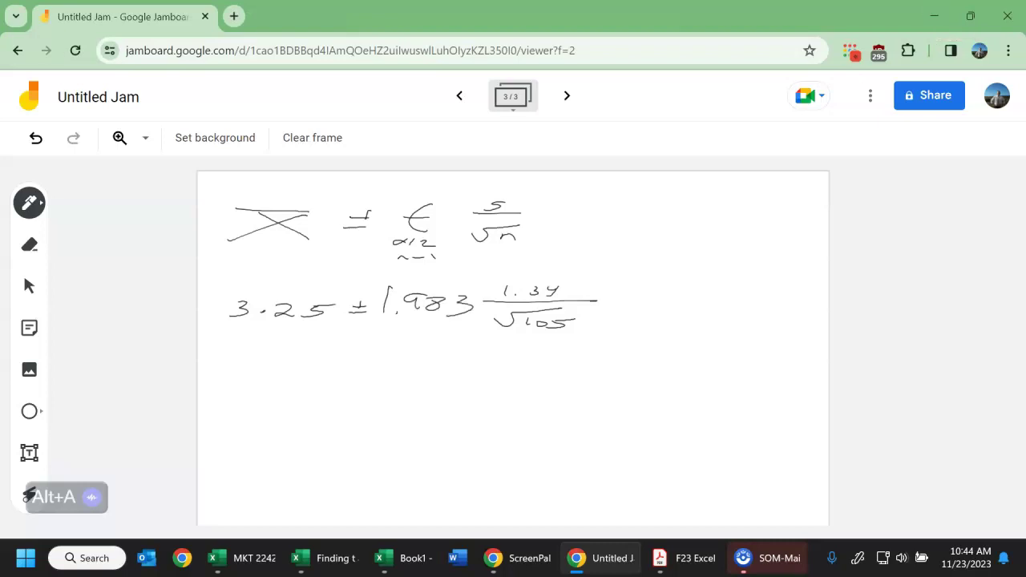
Calculate the margin of error and write the interval "3.25 ± 0.26" below the substituted formula.
left_click(401, 558)
mouse_move(222, 364)
left_mouse_down()
mouse_move(221, 382)
mouse_move(306, 381)
left_mouse_up()
left_click(256, 378)
left_click(315, 368)
left_click_drag(318, 365, 382, 373)
left_click_drag(370, 370, 392, 369)
mouse_move(369, 376)
left_mouse_down()
mouse_move(448, 374)
mouse_move(446, 360)
mouse_move(520, 368)
left_mouse_up()
left_click(466, 369)
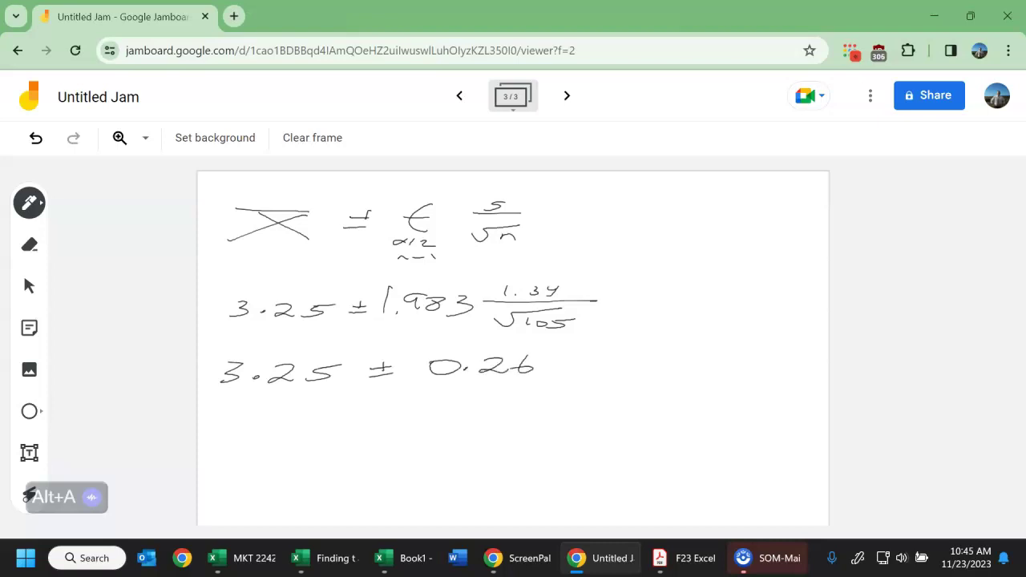
Write the symbol μ below the interval and add another blank frame to the jam.
mouse_move(346, 461)
left_mouse_down()
mouse_move(362, 441)
mouse_move(381, 450)
left_mouse_up()
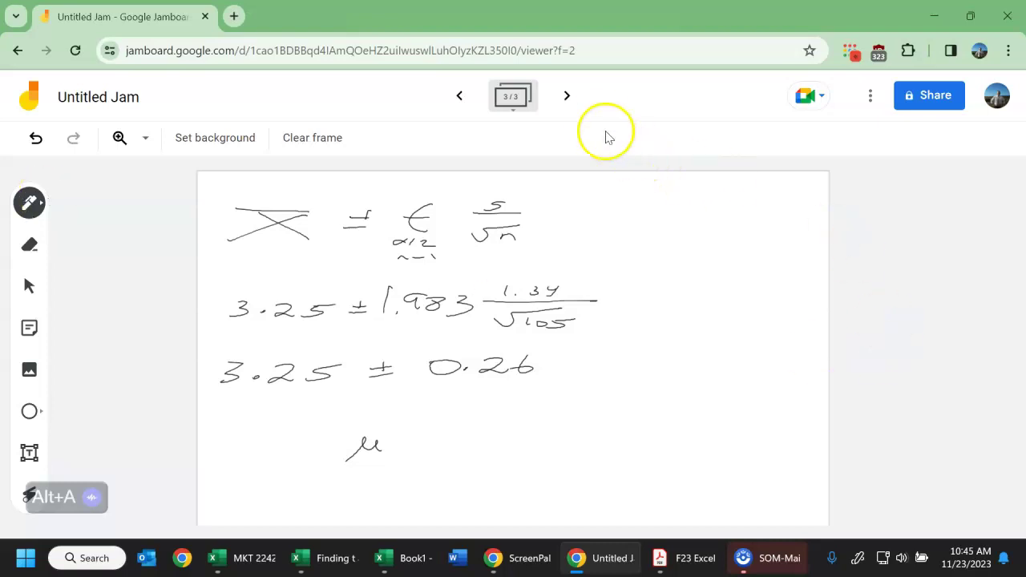
left_click(566, 96)
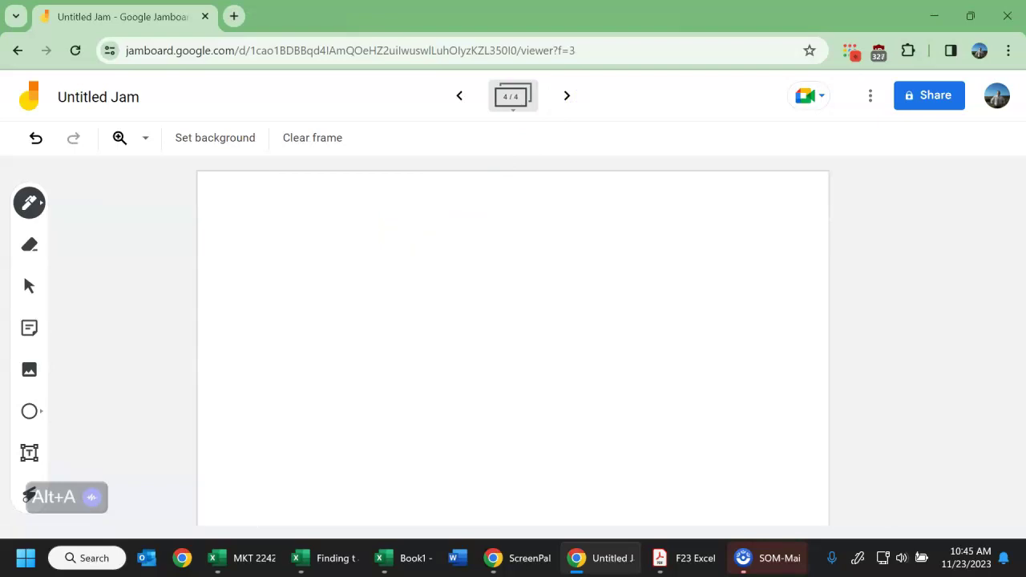
Write the hypotheses "H0: μ ≥ 4" and "Ha: μ < 4" in the upper-left area of the blank frame.
mouse_move(217, 221)
left_mouse_down()
mouse_move(243, 192)
mouse_move(237, 210)
left_mouse_up()
mouse_move(243, 194)
left_mouse_down()
mouse_move(235, 223)
mouse_move(257, 221)
mouse_move(263, 234)
left_mouse_up()
mouse_move(276, 232)
left_mouse_down()
mouse_move(287, 218)
mouse_move(362, 217)
mouse_move(358, 226)
left_mouse_up()
mouse_move(225, 243)
left_mouse_down()
mouse_move(222, 255)
mouse_move(233, 252)
left_mouse_up()
mouse_move(235, 244)
left_mouse_down()
mouse_move(233, 260)
mouse_move(336, 269)
left_mouse_up()
left_click(261, 258)
left_click(269, 273)
mouse_move(358, 254)
left_mouse_down()
mouse_move(354, 263)
mouse_move(366, 263)
left_mouse_up()
left_click_drag(361, 255, 363, 273)
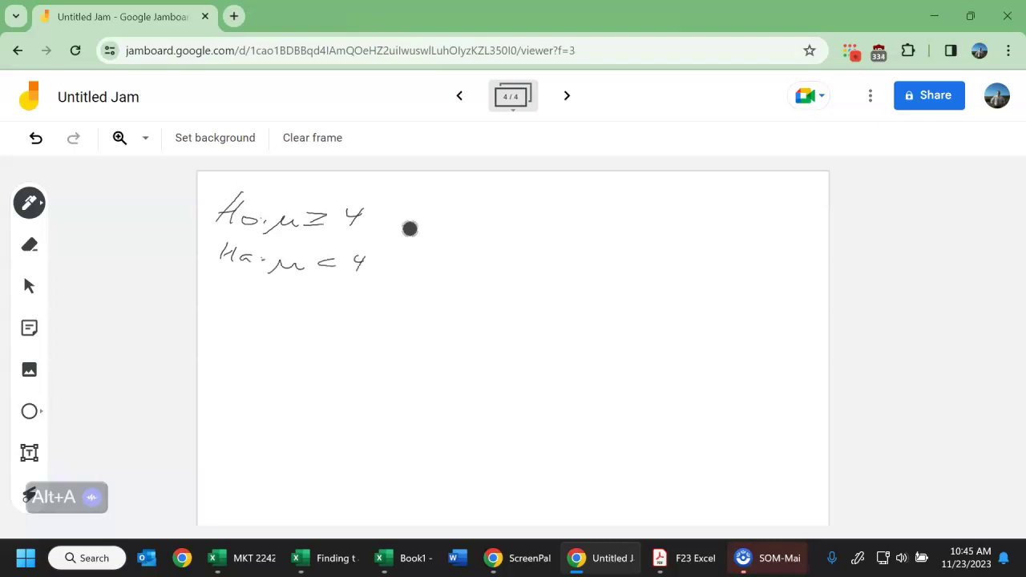
List the sample values x̄ = 3.25, n = 105, α = 0.05 and s = 1.34 below the hypotheses.
mouse_move(227, 304)
left_mouse_down()
mouse_move(248, 316)
mouse_move(228, 315)
mouse_move(254, 299)
mouse_move(365, 317)
left_mouse_up()
left_click(332, 311)
left_click_drag(371, 306, 386, 305)
left_click_drag(216, 342, 231, 351)
left_click_drag(246, 345, 261, 344)
mouse_move(247, 351)
left_mouse_down()
mouse_move(326, 342)
mouse_move(345, 352)
mouse_move(366, 339)
left_mouse_up()
left_click_drag(209, 384, 236, 384)
mouse_move(248, 385)
left_mouse_down()
mouse_move(368, 378)
mouse_move(364, 388)
left_mouse_up()
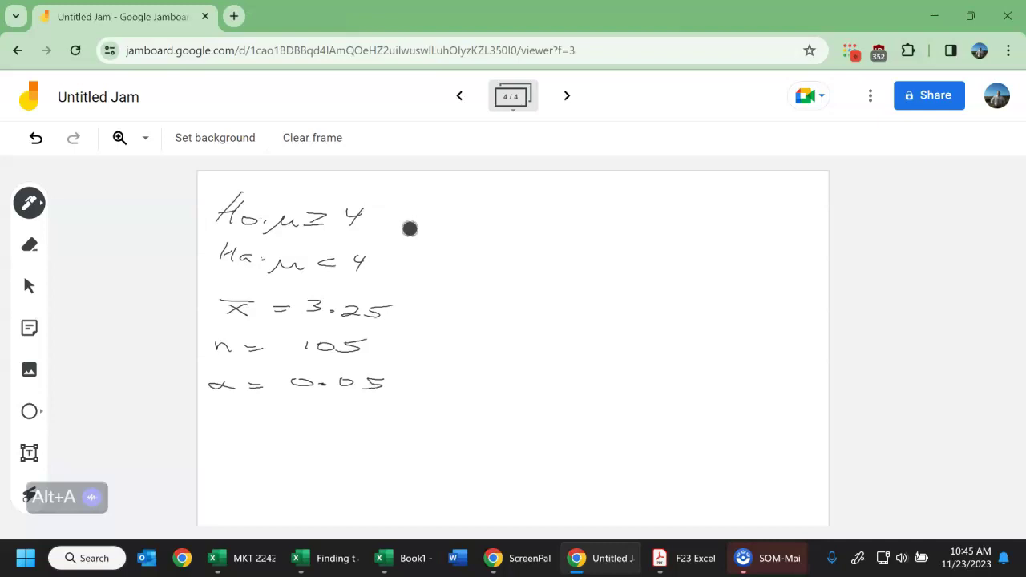
mouse_move(232, 426)
left_mouse_down()
mouse_move(204, 440)
mouse_move(305, 432)
left_mouse_up()
mouse_move(324, 423)
left_mouse_down()
mouse_move(334, 436)
mouse_move(324, 438)
left_mouse_up()
left_click_drag(347, 425, 358, 441)
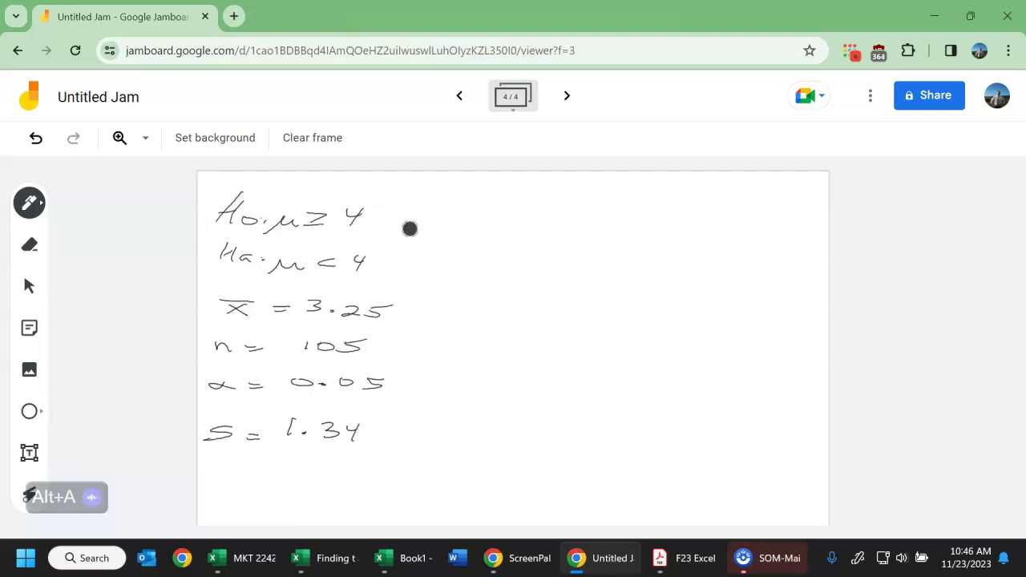
Write the critical value label t with subscripts α and n−1 and an equals sign beside the hypotheses, undoing the stray stroke.
mouse_move(491, 207)
left_mouse_down()
mouse_move(491, 225)
mouse_move(539, 221)
left_mouse_up()
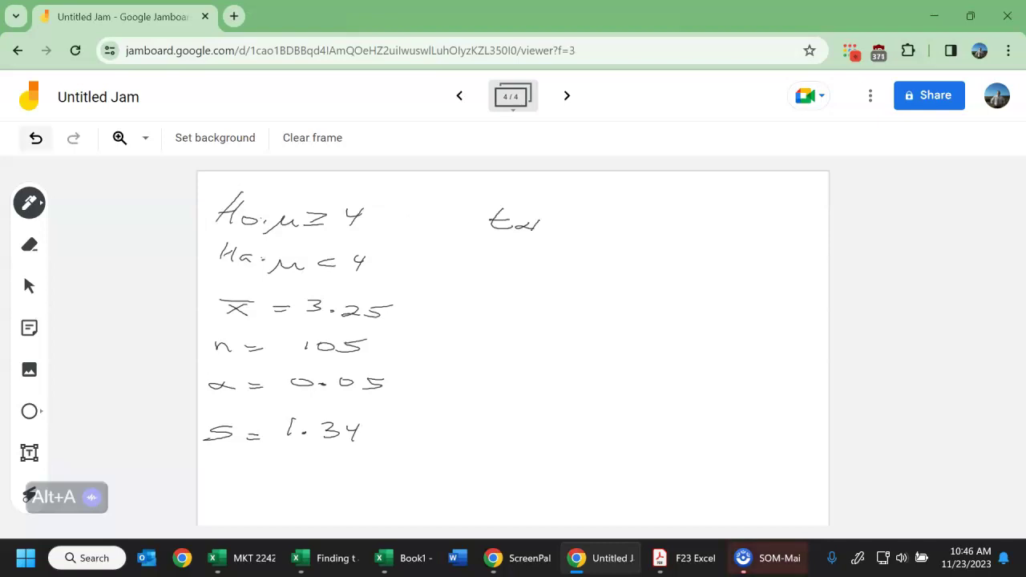
key("ctrl+z")
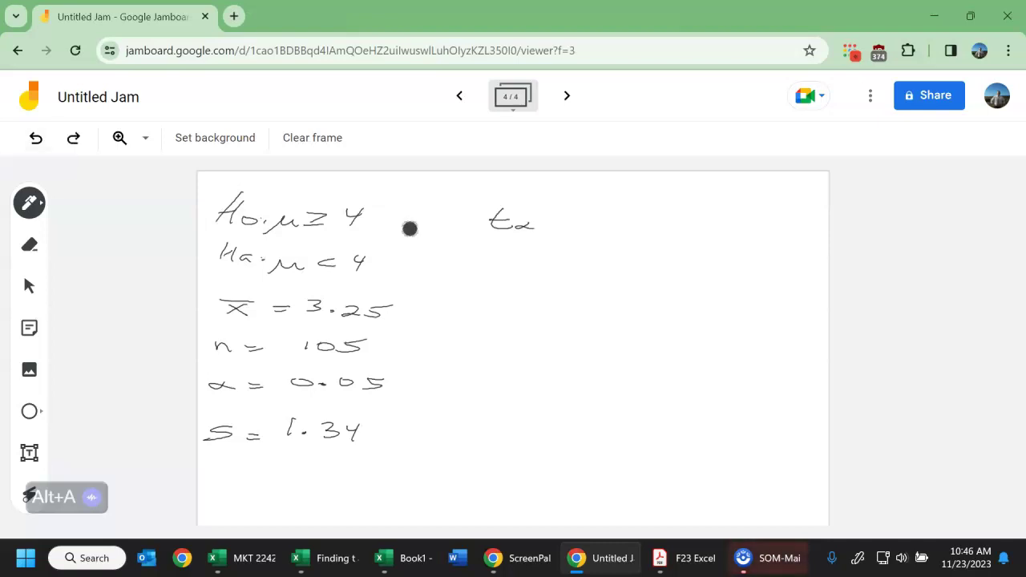
left_click_drag(494, 250, 525, 246)
left_click_drag(534, 242, 535, 250)
left_click_drag(577, 224, 596, 230)
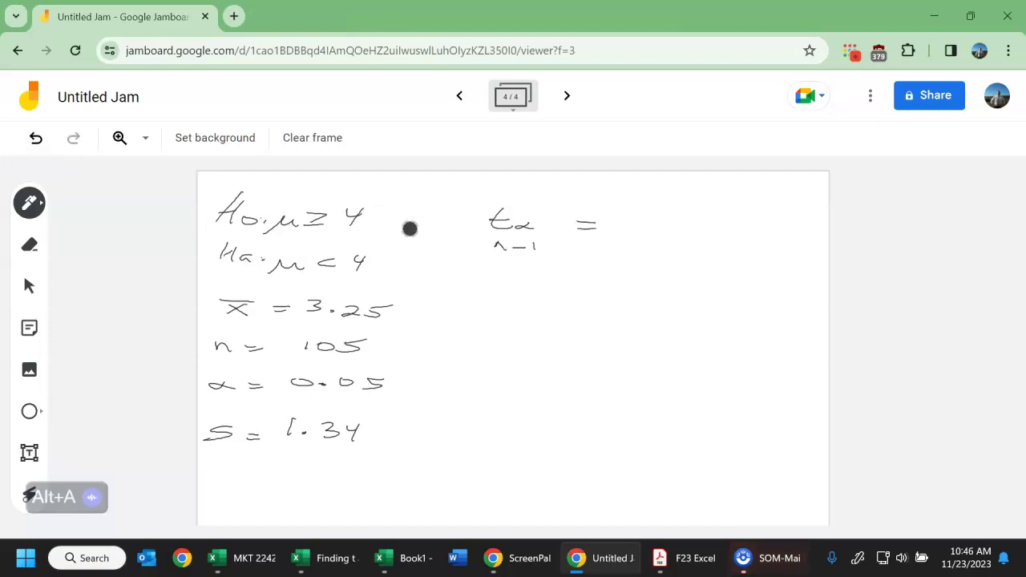
Switch to the Finding t and Z workbook, set the hypothesis testing sample size n to 105, and check the critical t-value.
left_click(307, 561)
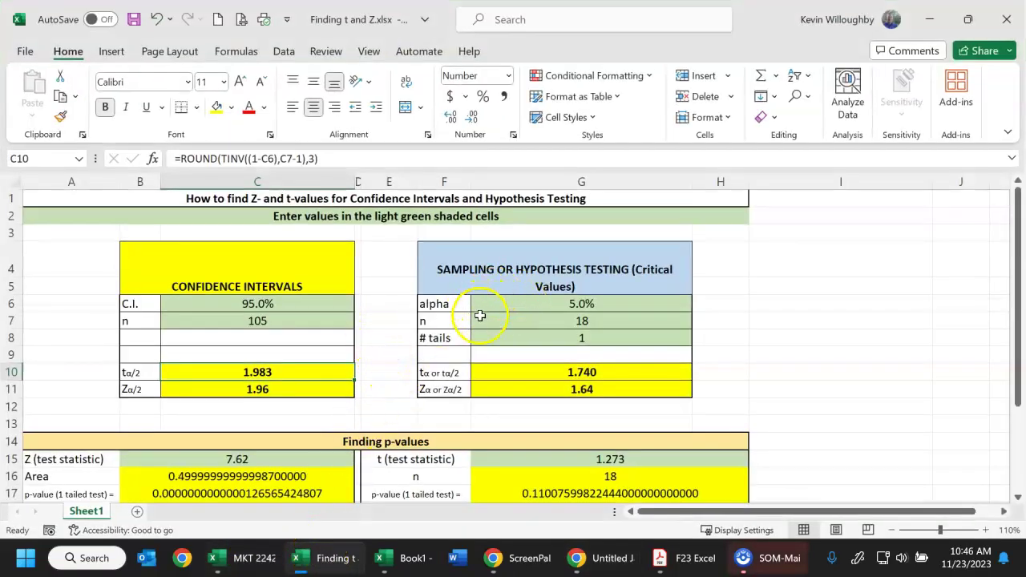
left_click(554, 304)
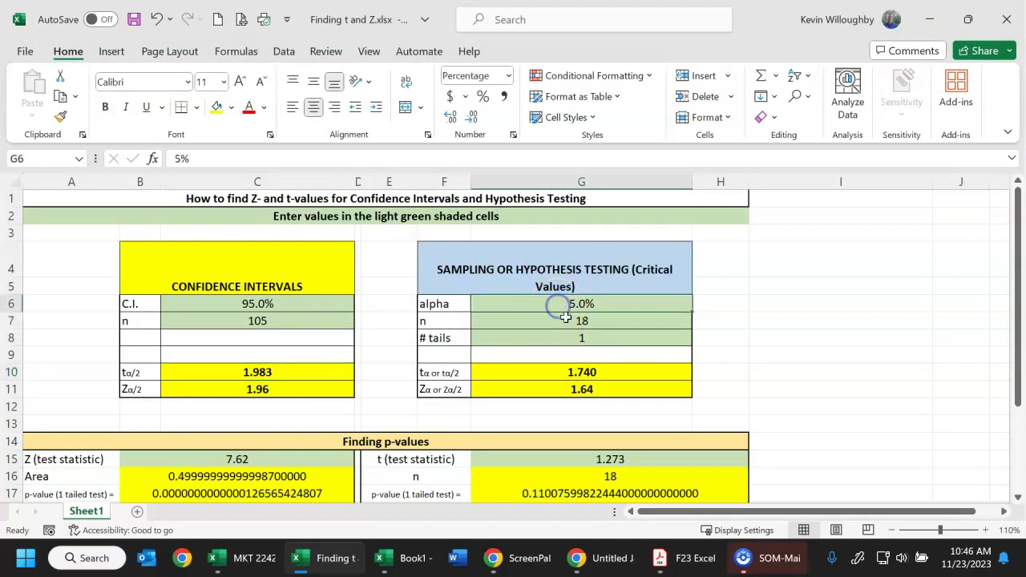
left_click(565, 321)
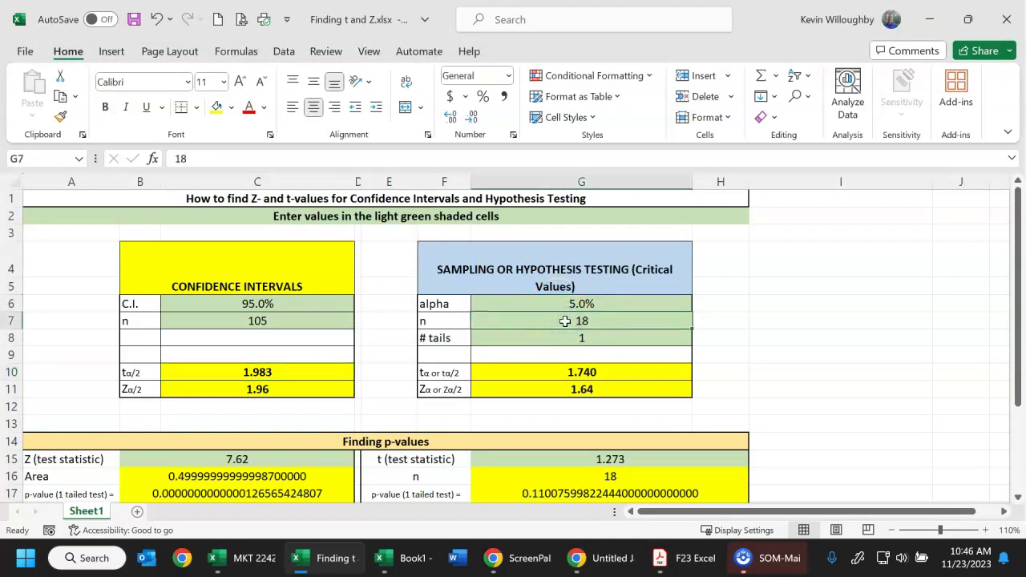
type("105")
key("Return")
left_click(622, 345)
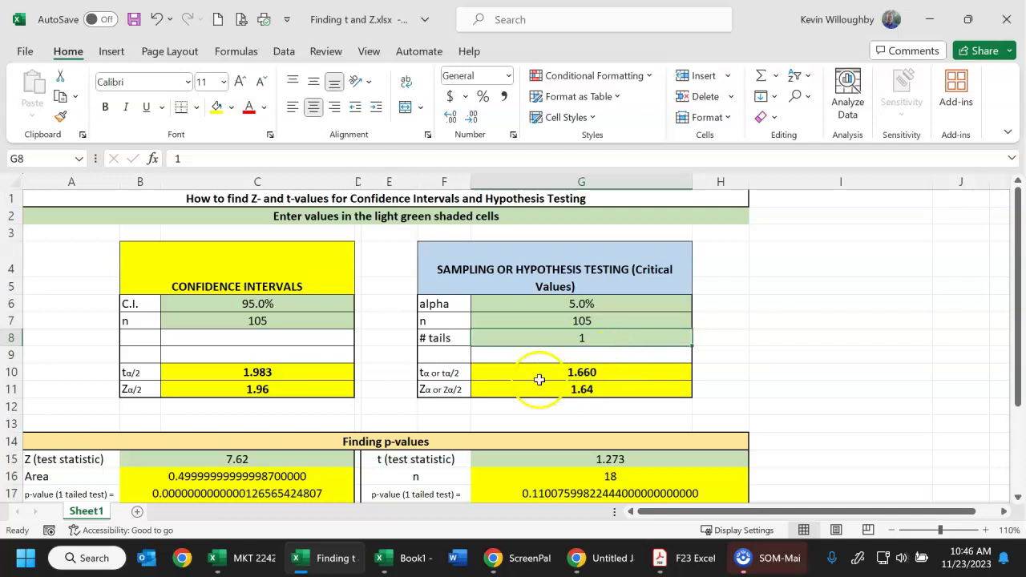
left_click(585, 373)
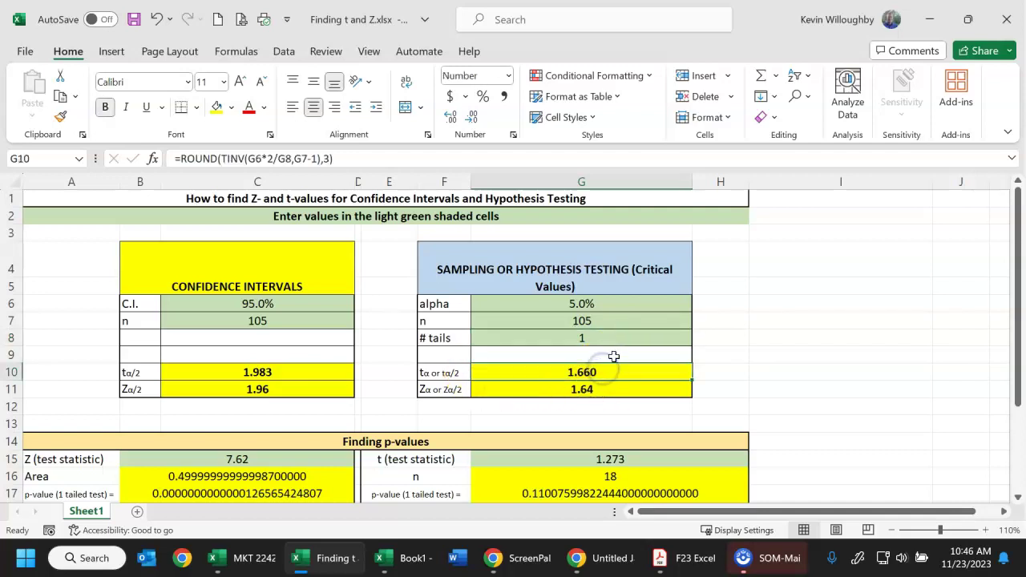
Return to Jamboard and complete the critical value line with −1.660.
left_click(929, 19)
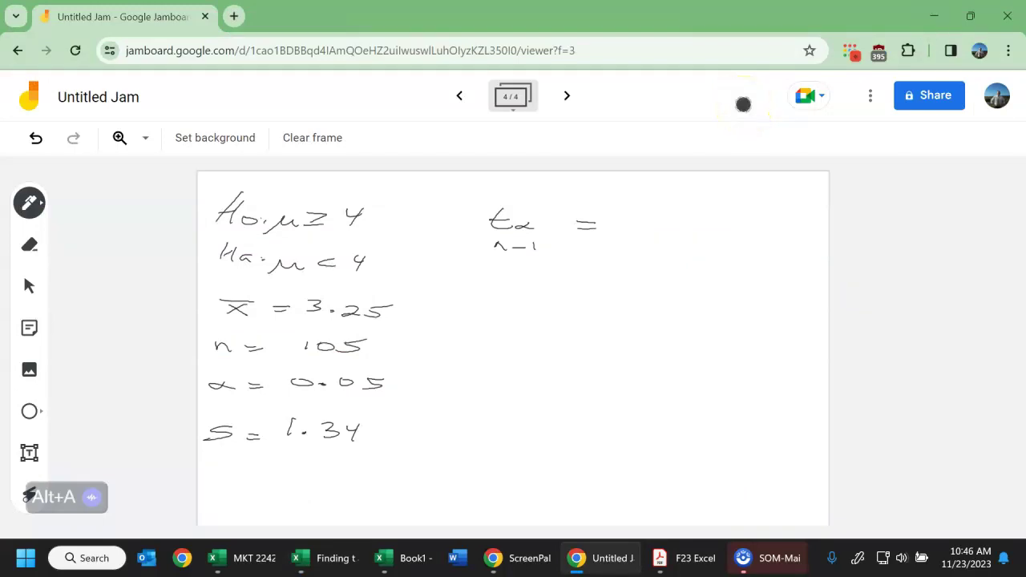
left_click_drag(619, 228, 694, 228)
mouse_move(722, 217)
left_mouse_down()
mouse_move(712, 230)
mouse_move(747, 220)
left_mouse_up()
Write the test statistic formula t = (3.25 − 4) / (1.34 / √105) below the critical value.
mouse_move(513, 277)
left_mouse_down()
mouse_move(526, 307)
mouse_move(525, 286)
mouse_move(578, 297)
mouse_move(662, 271)
mouse_move(667, 282)
left_mouse_up()
left_click(637, 278)
mouse_move(681, 272)
left_mouse_down()
mouse_move(671, 281)
mouse_move(696, 272)
mouse_move(739, 278)
left_mouse_up()
left_click_drag(753, 272, 763, 287)
left_click_drag(601, 295, 828, 295)
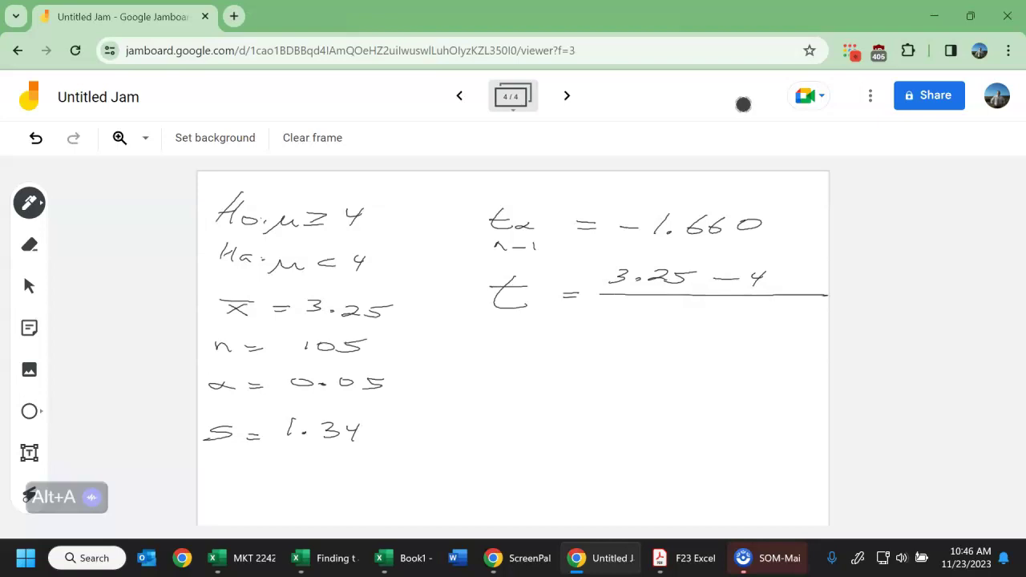
left_click_drag(649, 307, 708, 313)
left_click_drag(704, 306, 702, 321)
left_click_drag(615, 326, 753, 324)
mouse_move(654, 344)
left_mouse_down()
mouse_move(710, 335)
mouse_move(686, 351)
left_mouse_up()
left_click_drag(699, 342, 725, 349)
Calculate the test statistic and write "t = −5.74" below the substituted formula.
mouse_move(515, 366)
left_mouse_down()
mouse_move(522, 386)
mouse_move(539, 374)
mouse_move(576, 376)
left_mouse_up()
left_click_drag(563, 382, 578, 381)
left_click(725, 104)
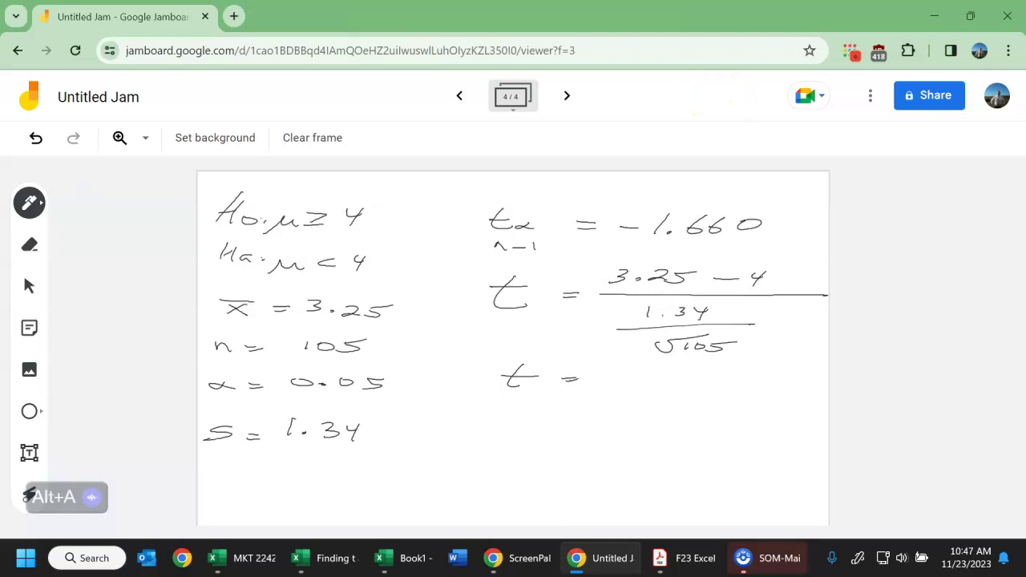
key("alt+Tab")
mouse_move(625, 369)
left_mouse_down()
mouse_move(595, 388)
mouse_move(667, 382)
mouse_move(664, 391)
left_mouse_up()
left_click_drag(566, 367, 585, 366)
Write the conclusion "Reject H0" below the test statistic, erasing and redrawing the malformed R and retracing the zero.
mouse_move(454, 411)
left_mouse_down()
mouse_move(476, 439)
mouse_move(494, 438)
left_mouse_up()
mouse_move(500, 431)
left_mouse_down()
mouse_move(498, 445)
mouse_move(529, 437)
left_mouse_up()
mouse_move(548, 423)
left_mouse_down()
mouse_move(550, 437)
mouse_move(559, 430)
mouse_move(612, 439)
left_mouse_up()
left_click_drag(616, 431, 629, 438)
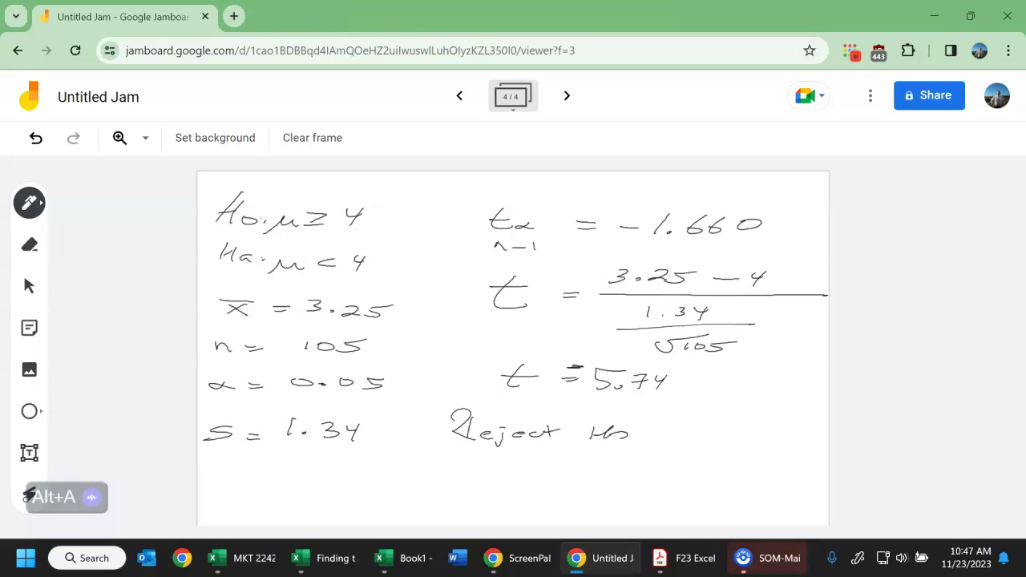
key("e")
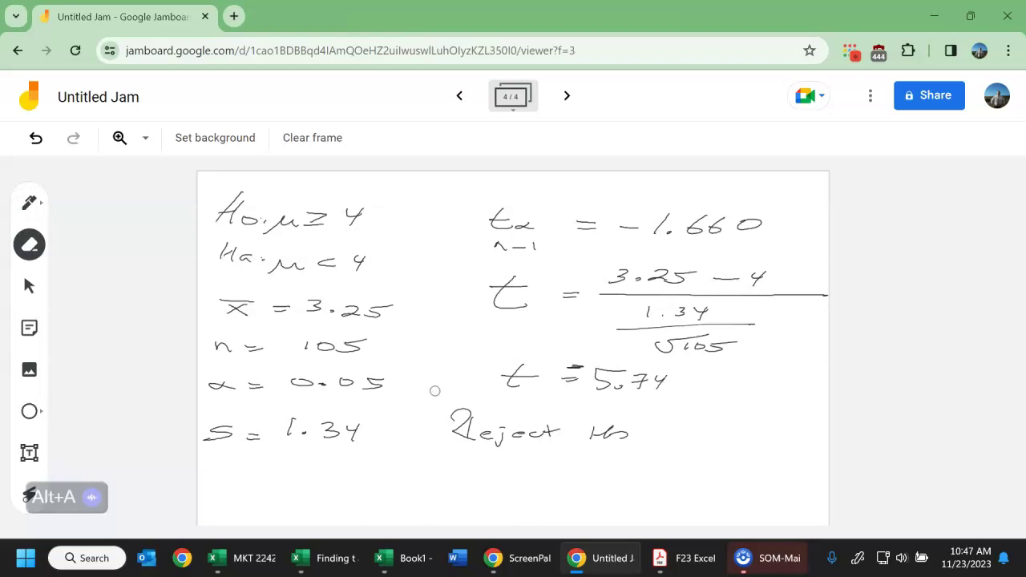
left_click_drag(458, 409, 465, 446)
left_click(28, 202)
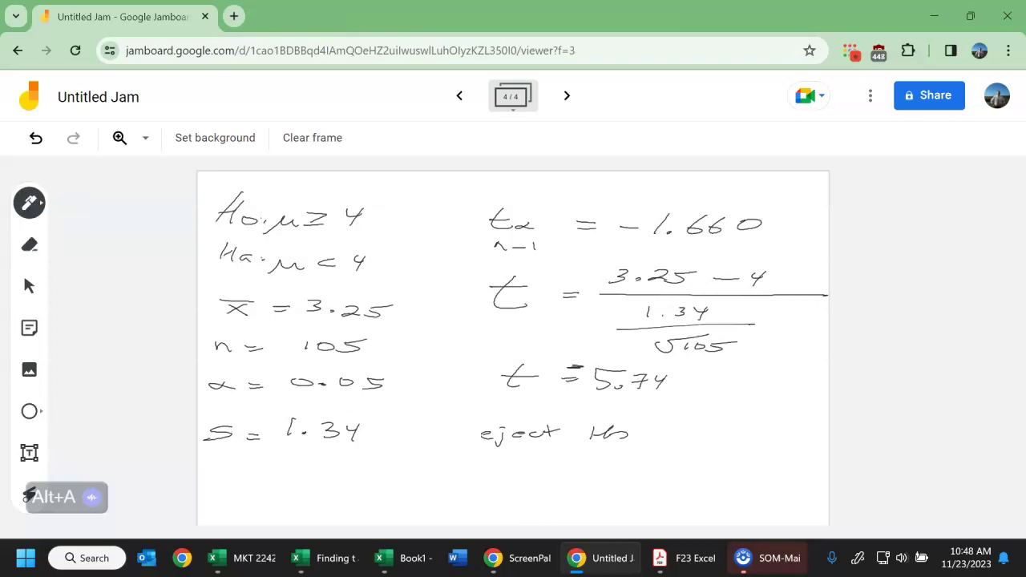
mouse_move(457, 419)
left_mouse_down()
mouse_move(455, 447)
mouse_move(474, 424)
mouse_move(452, 438)
mouse_move(477, 451)
left_mouse_up()
left_click_drag(625, 430, 630, 433)
Cross out the null hypothesis H0: μ ≥ 4 with a blue pen.
left_click(29, 202)
left_click(113, 238)
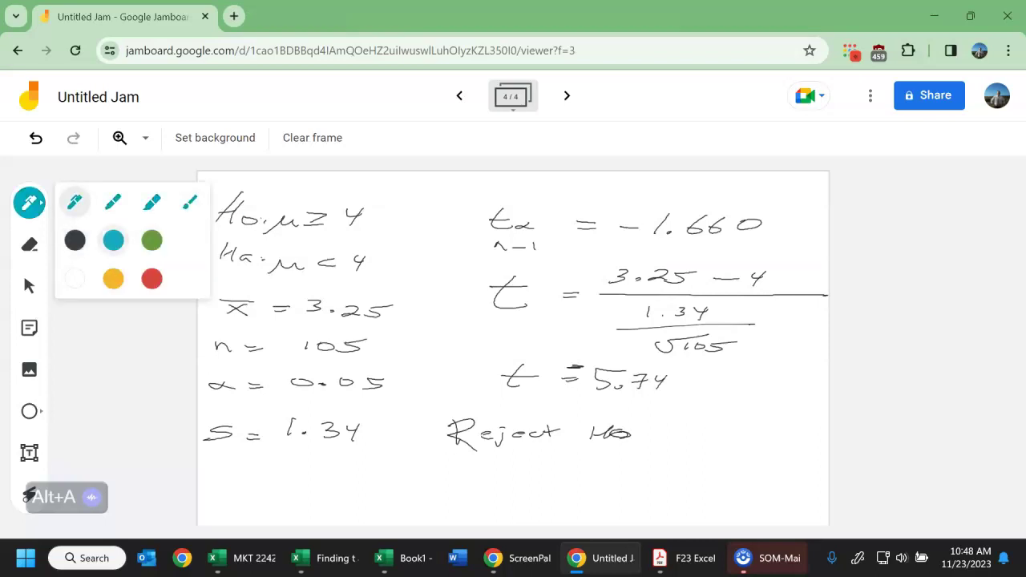
left_click_drag(228, 215, 373, 231)
left_click_drag(218, 234, 409, 215)
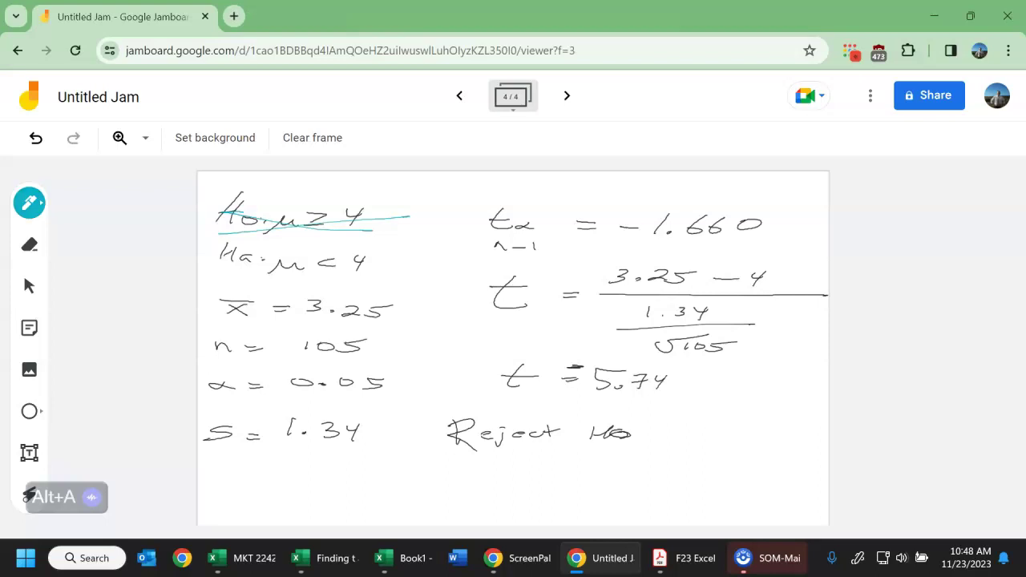
Set the pen back to black and write "p-value =" near the lower edge of the frame.
left_click(29, 202)
left_click(74, 240)
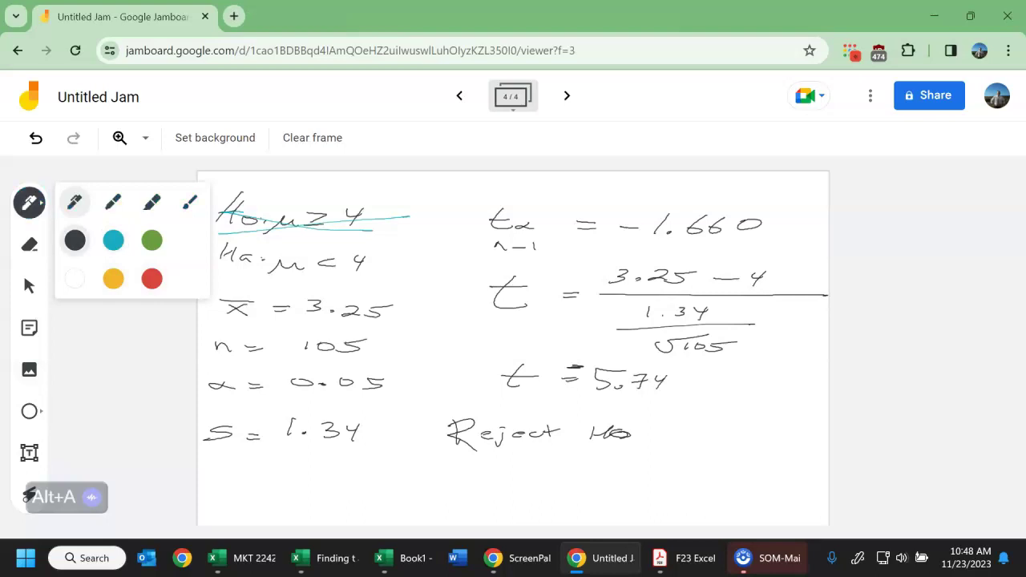
mouse_move(292, 477)
left_mouse_down()
mouse_move(290, 497)
mouse_move(282, 484)
mouse_move(317, 485)
left_mouse_up()
left_click_drag(324, 484, 363, 491)
mouse_move(365, 491)
left_mouse_down()
mouse_move(371, 480)
mouse_move(404, 487)
left_mouse_up()
left_click_drag(432, 486, 456, 491)
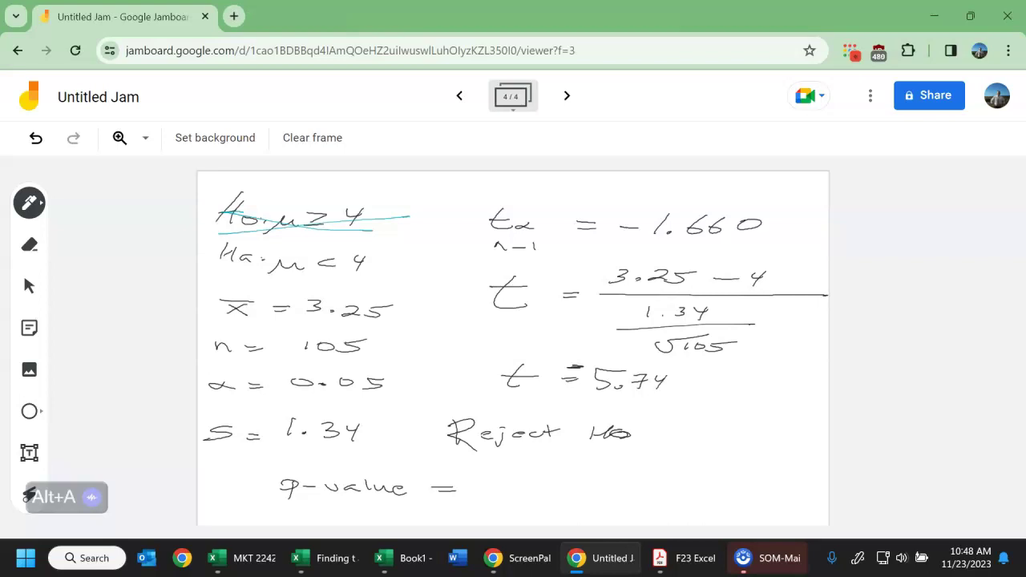
Switch to the Finding t and Z workbook and enter test statistic 5.74 and n 105 in the t section for p-values.
left_click(331, 557)
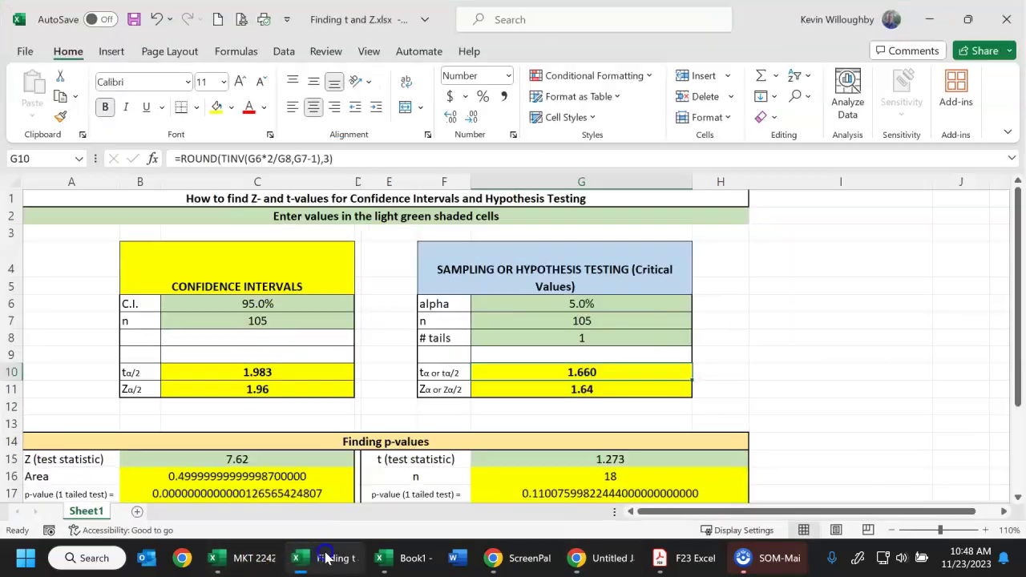
scroll(434, 348, "down", 1)
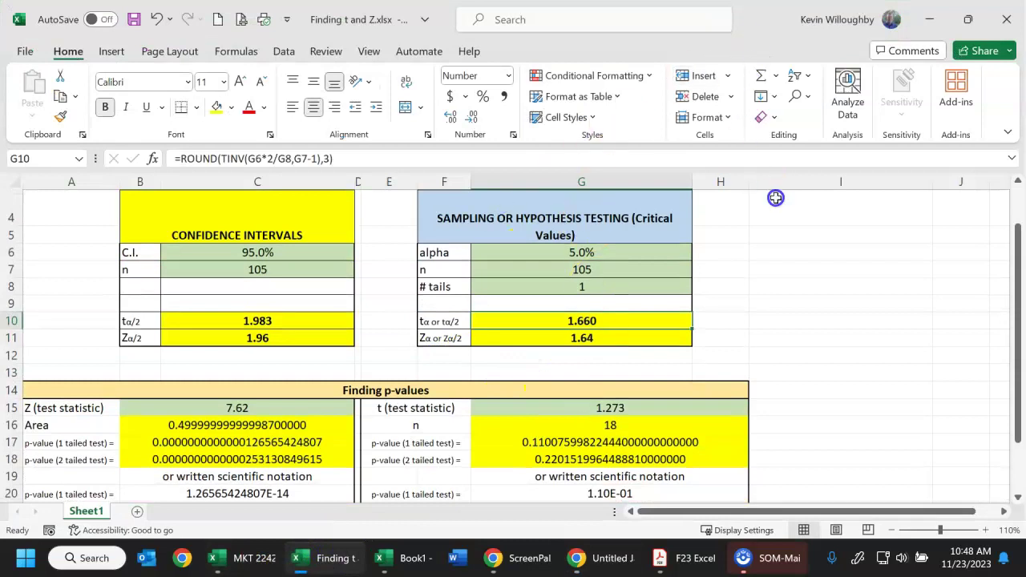
left_click(612, 408)
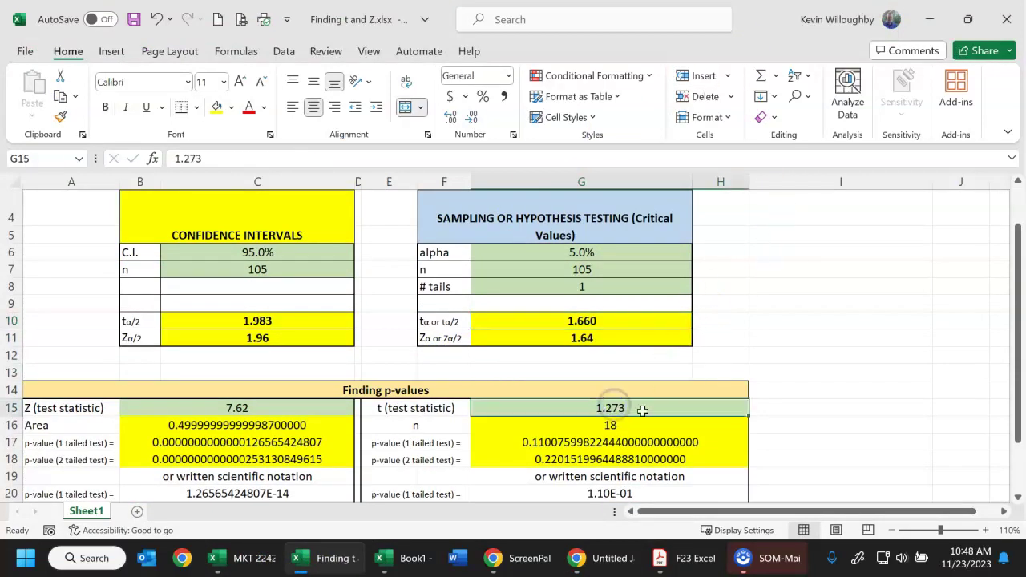
type("5.74")
key("Return")
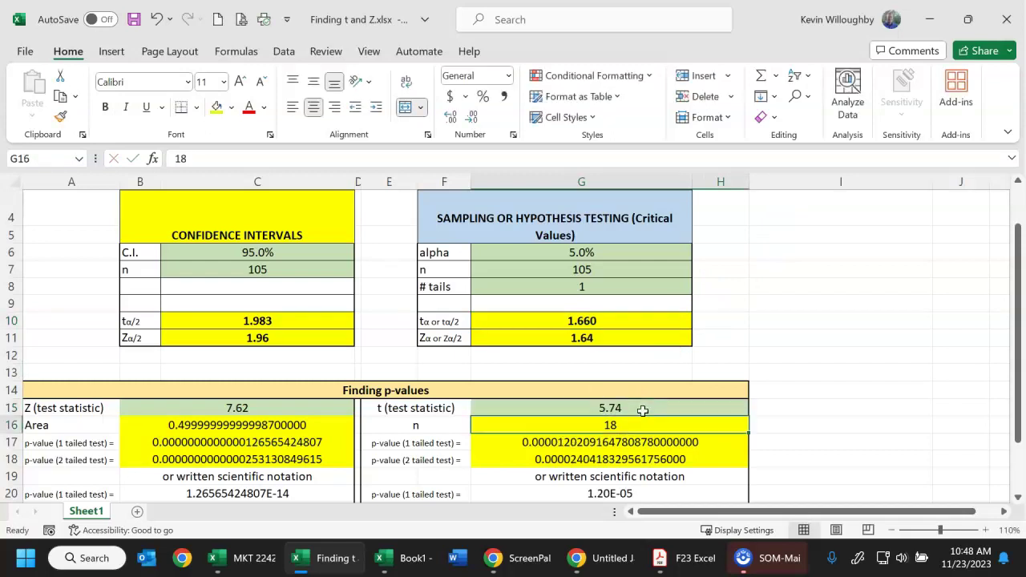
type("105")
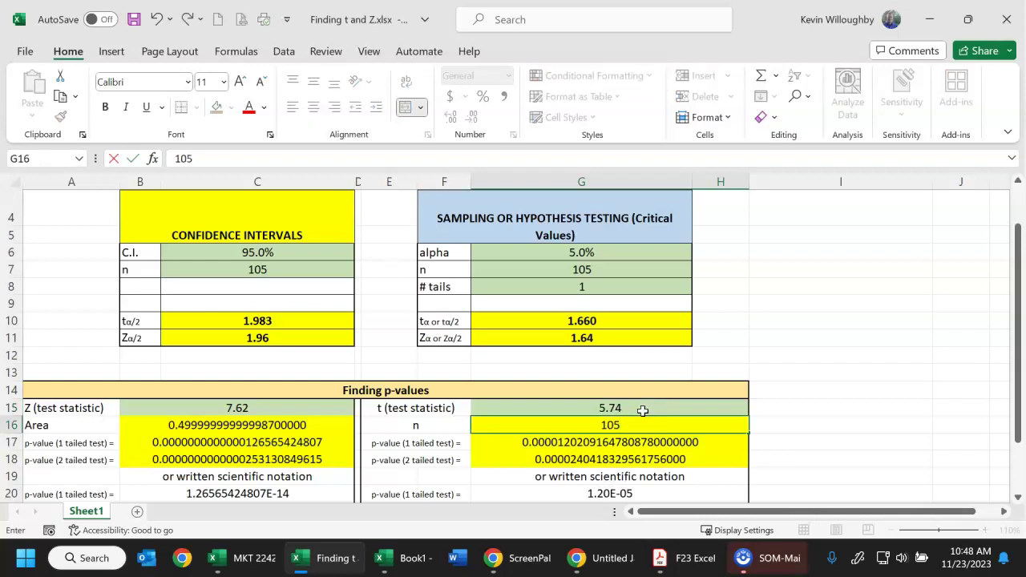
key("Return")
Check the one-tailed t-test p-value in scientific notation and return to Jamboard.
scroll(609, 425, "down", 1)
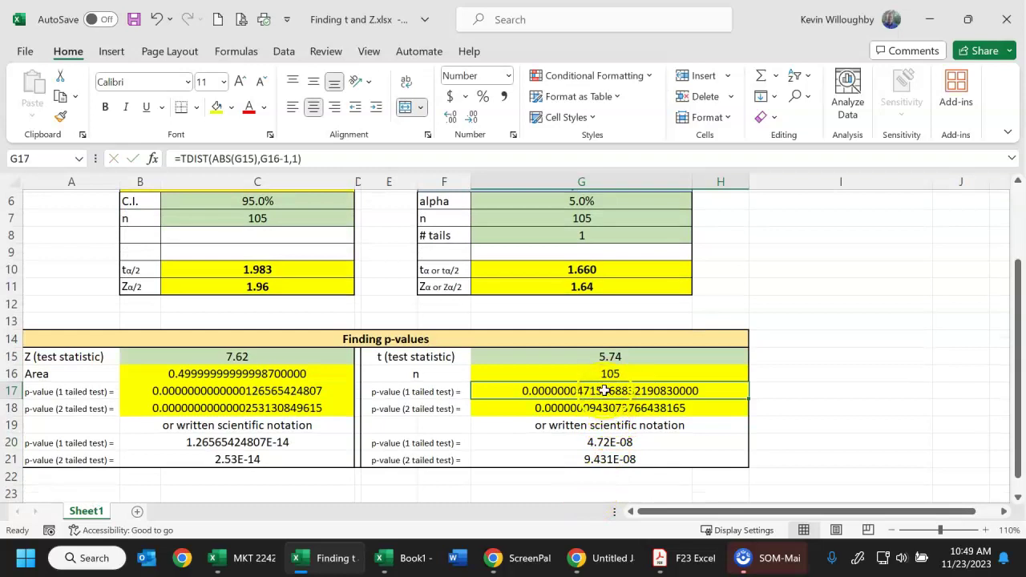
left_click(615, 446)
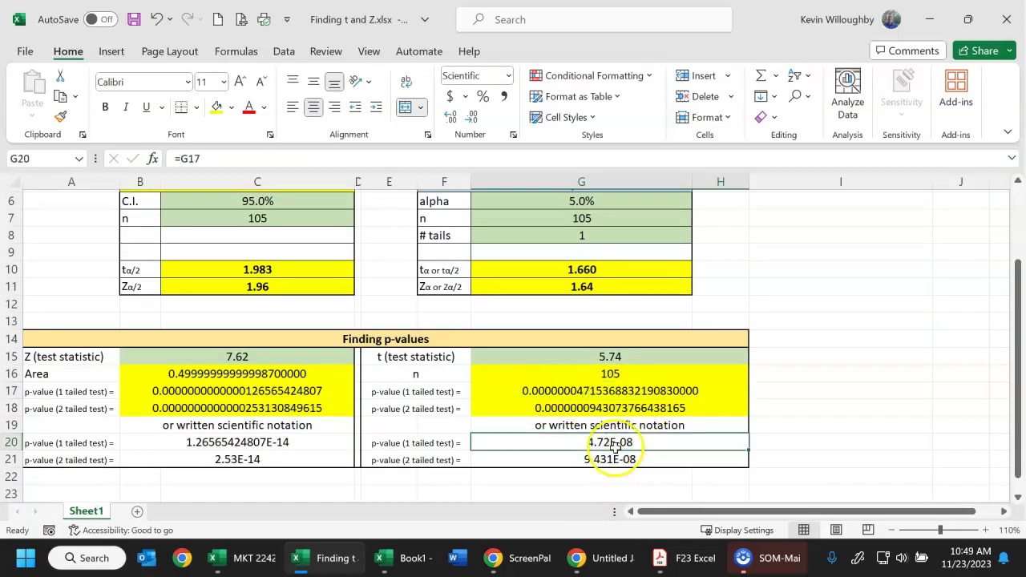
left_click(929, 19)
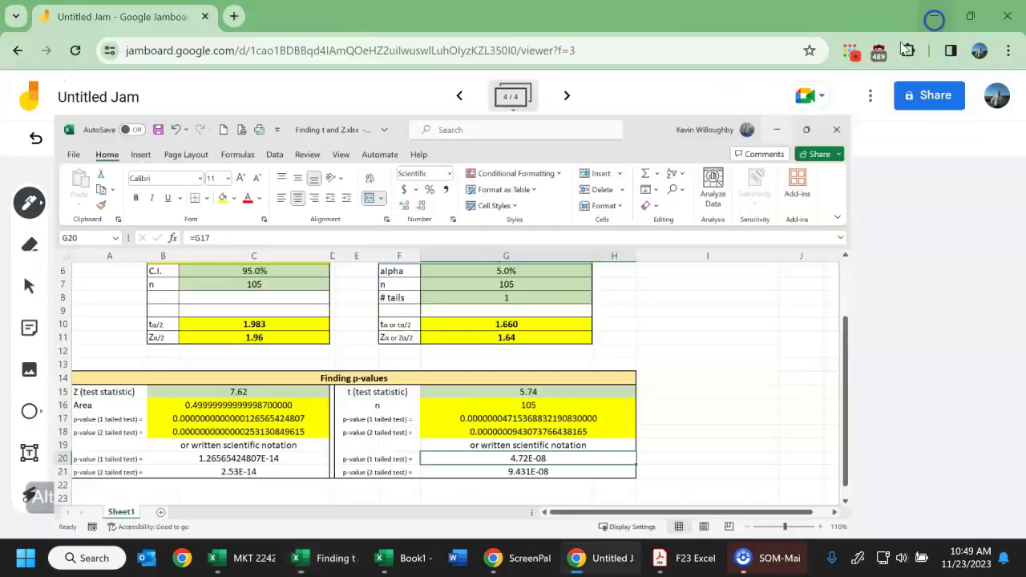